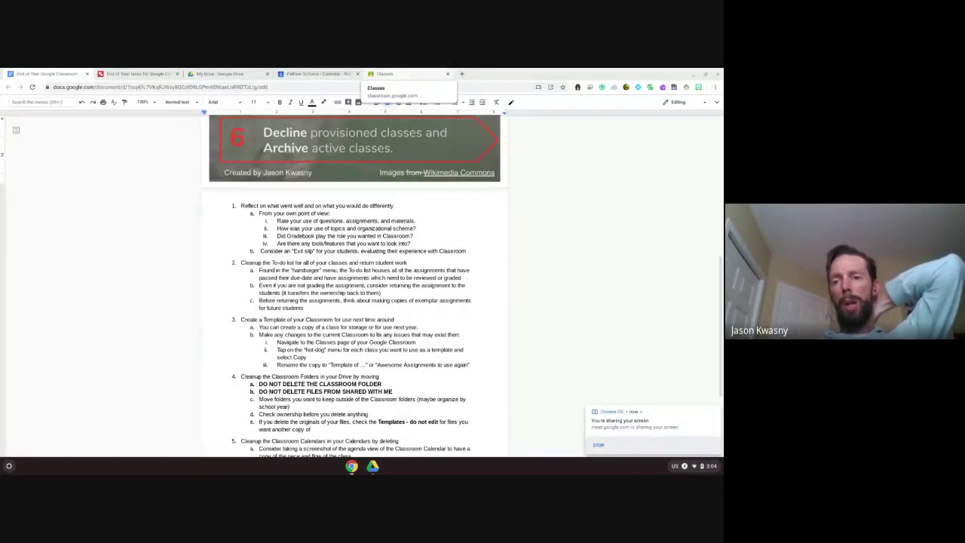
Step: Switch to Google Classroom, dismiss the screen-sharing notifications, and look through the To-do list of unreviewed work for all classes
left_click(397, 73)
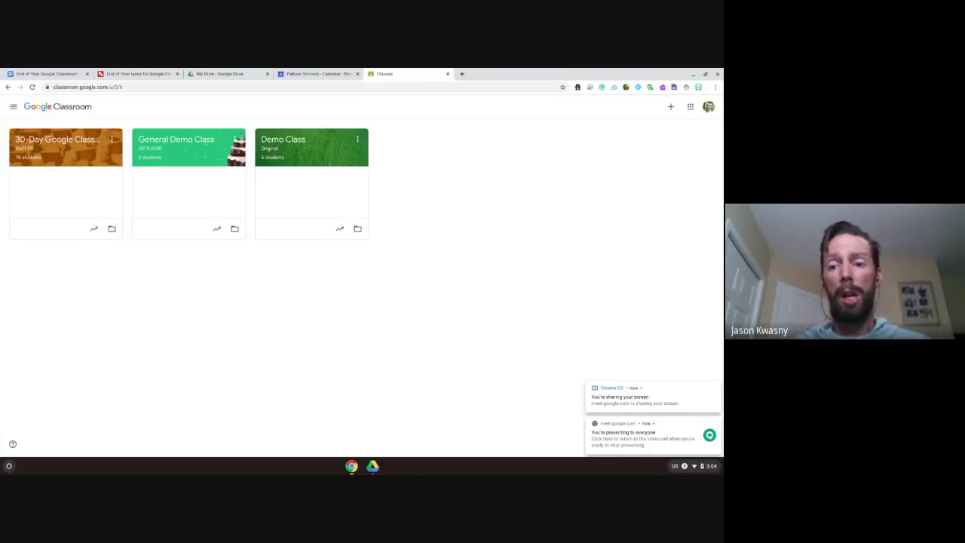
left_click(717, 388)
left_click(718, 421)
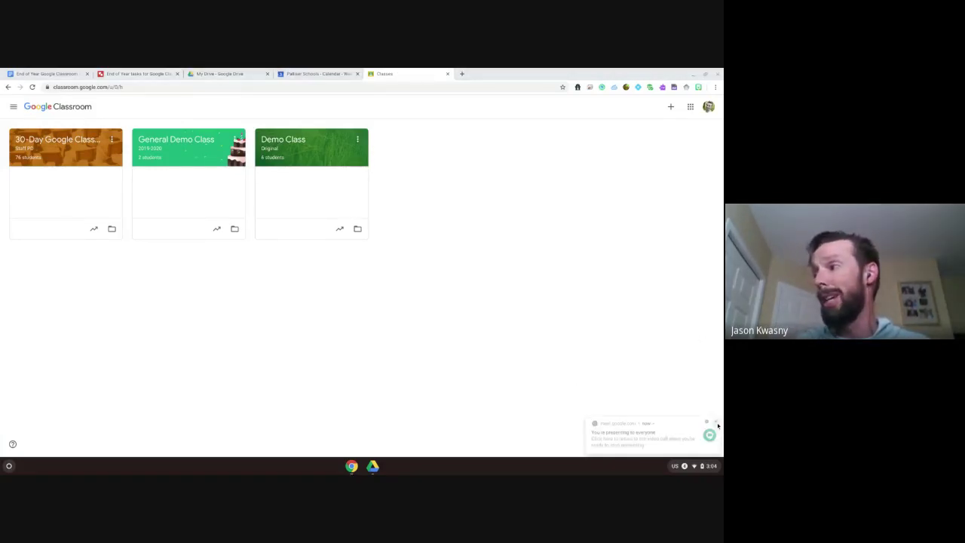
left_click(13, 107)
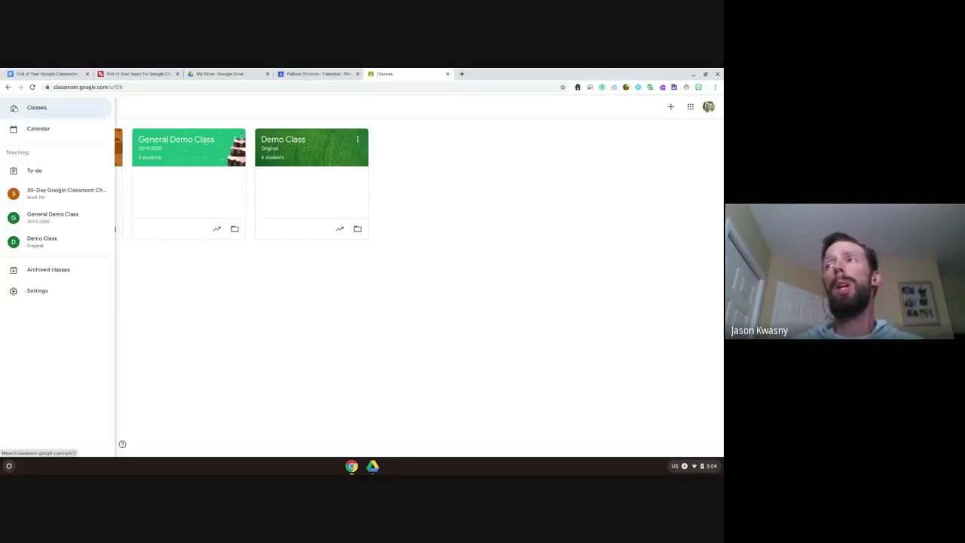
left_click(34, 172)
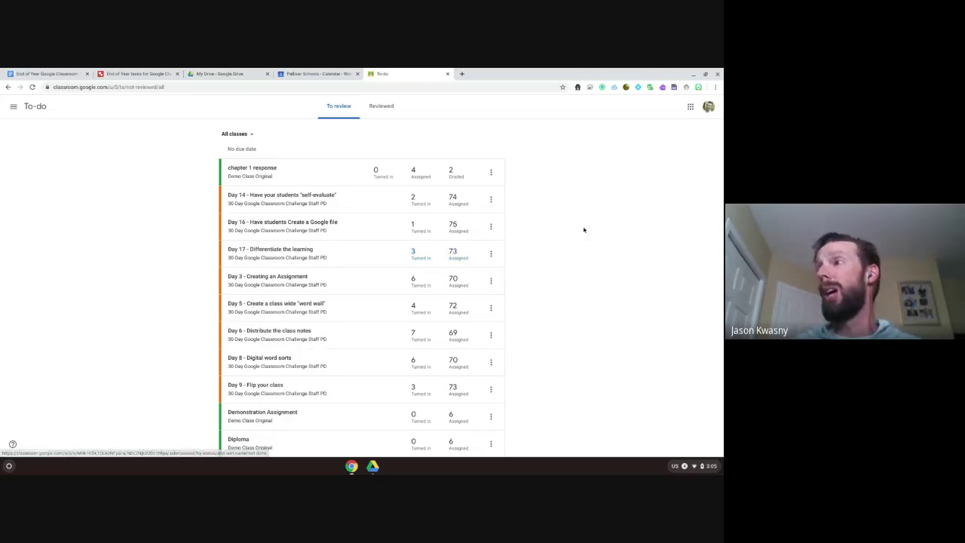
scroll(536, 231, "down", 15)
scroll(536, 232, "down", 3)
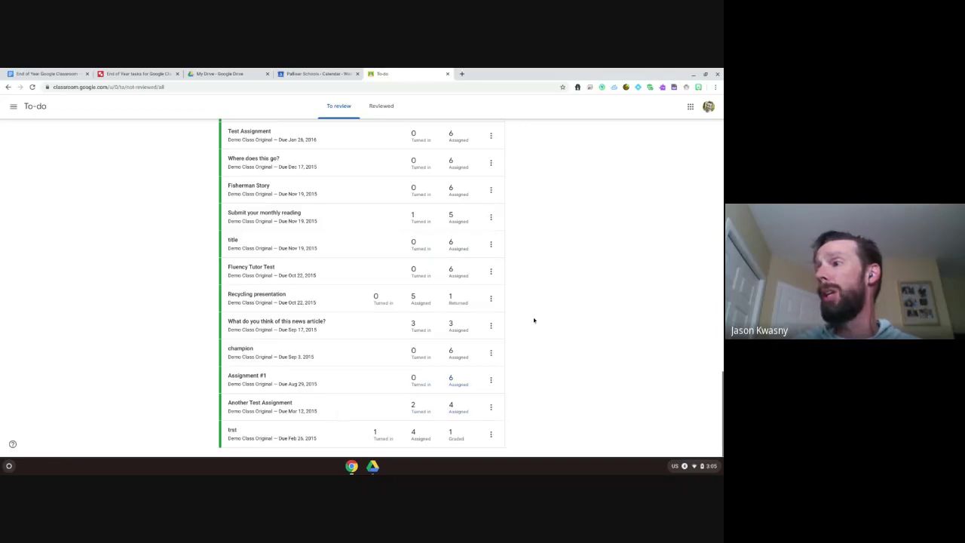
scroll(534, 321, "up", 15)
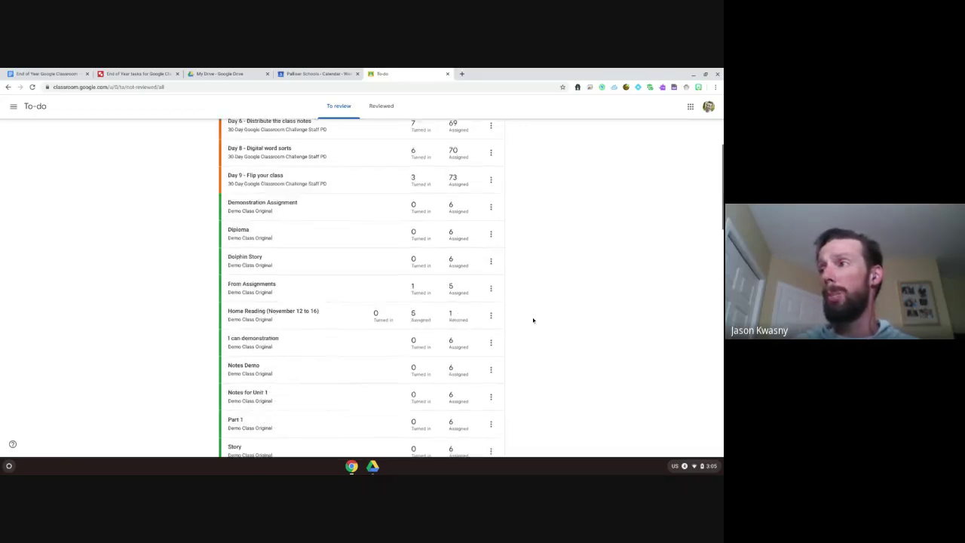
scroll(533, 320, "up", 3)
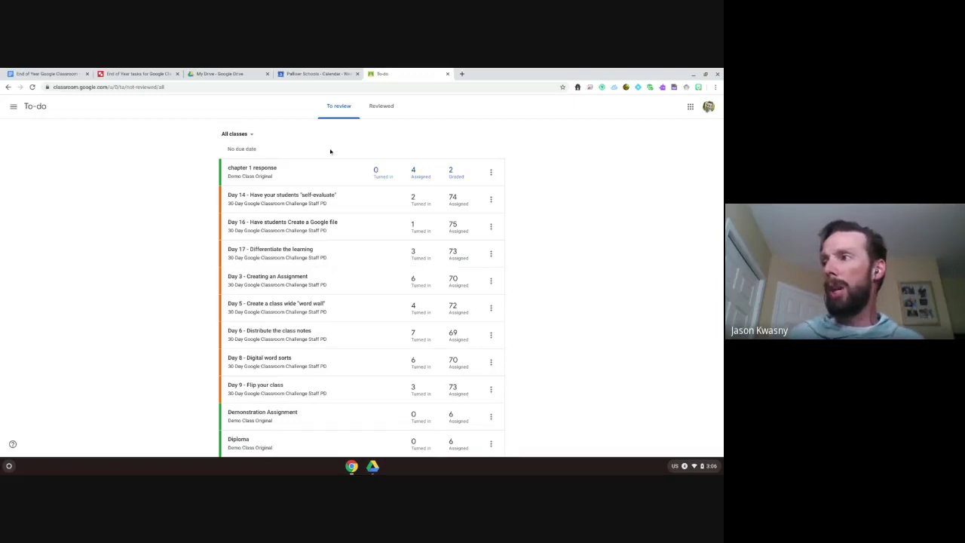
Step: Filter the To-do list by Demo Class and by the archived class 3D Modelling and Printing
left_click(251, 134)
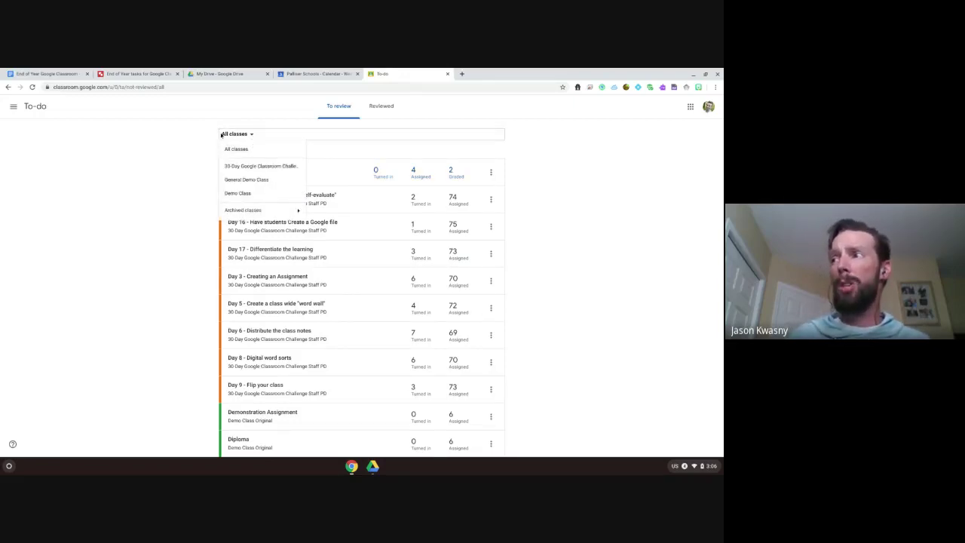
left_click(253, 192)
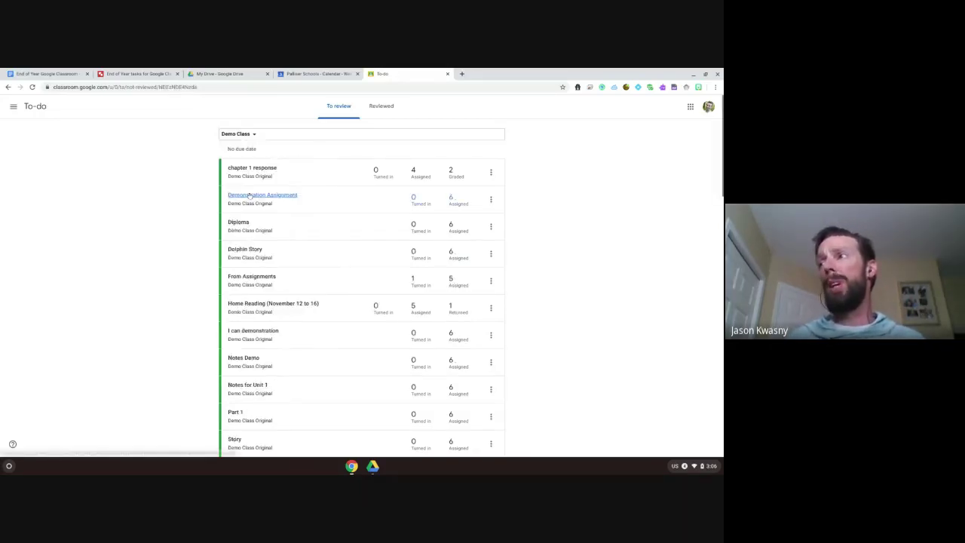
left_click(254, 137)
mouse_move(262, 215)
left_click(337, 228)
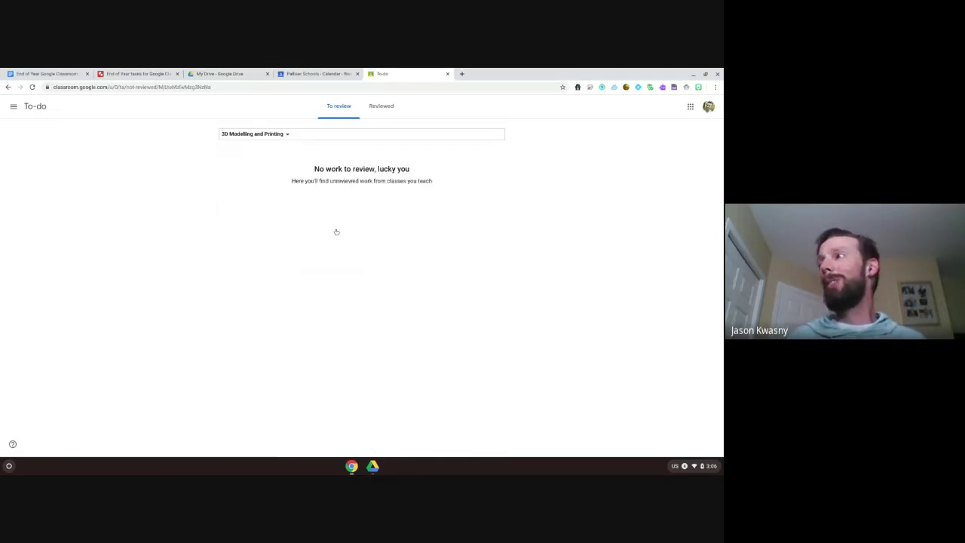
Step: View unreviewed work for the archived class Tools to assist with Mathematics on a Chromebook, and reset the filter to All classes
left_click(285, 134)
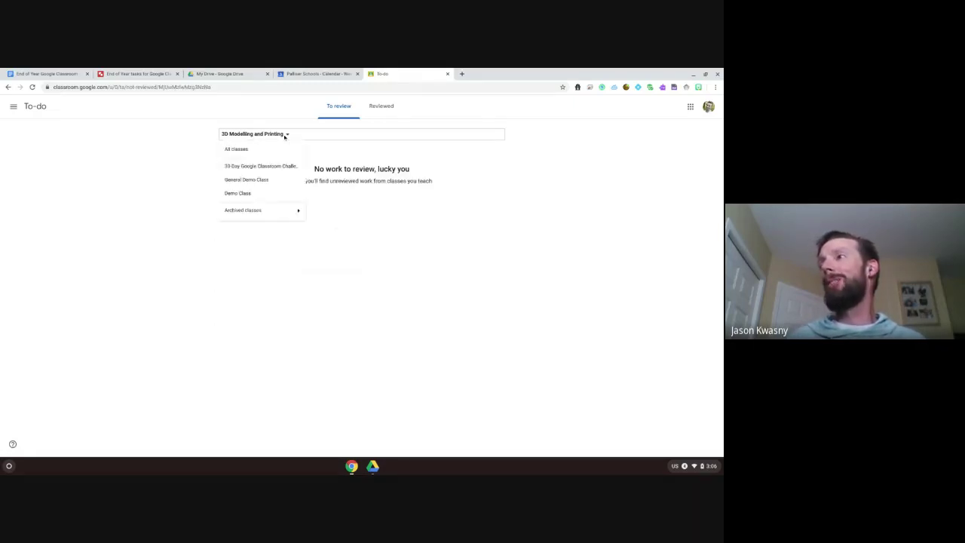
left_click(289, 133)
left_click(286, 133)
mouse_move(269, 211)
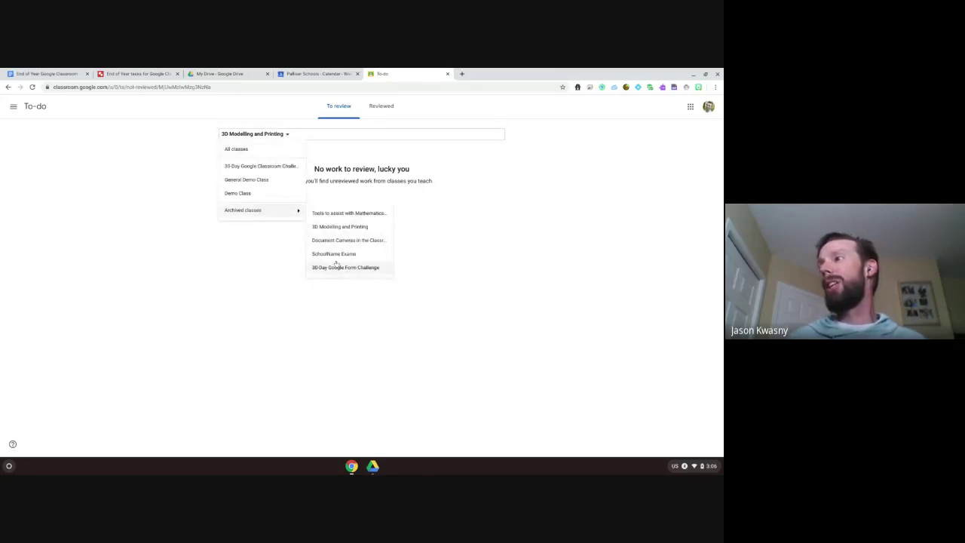
left_click(351, 213)
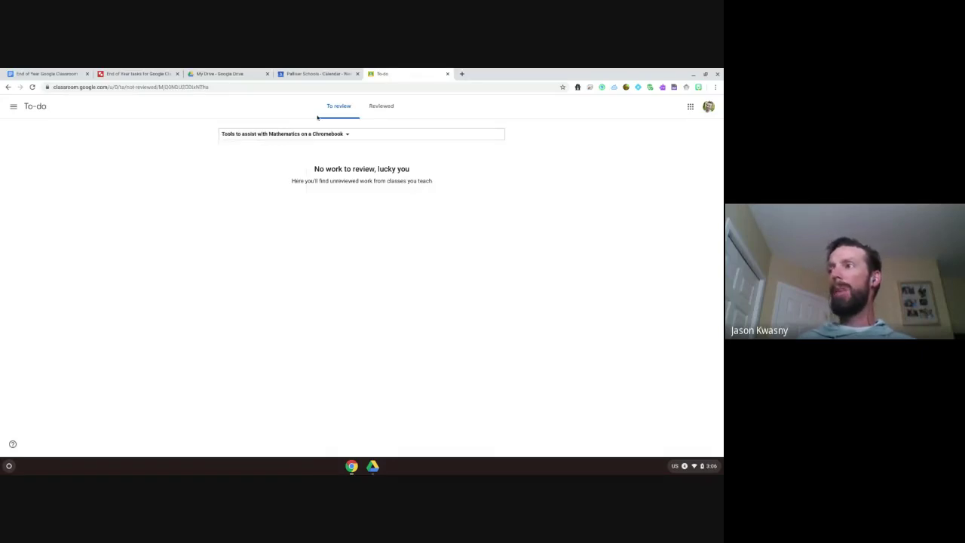
left_click(307, 135)
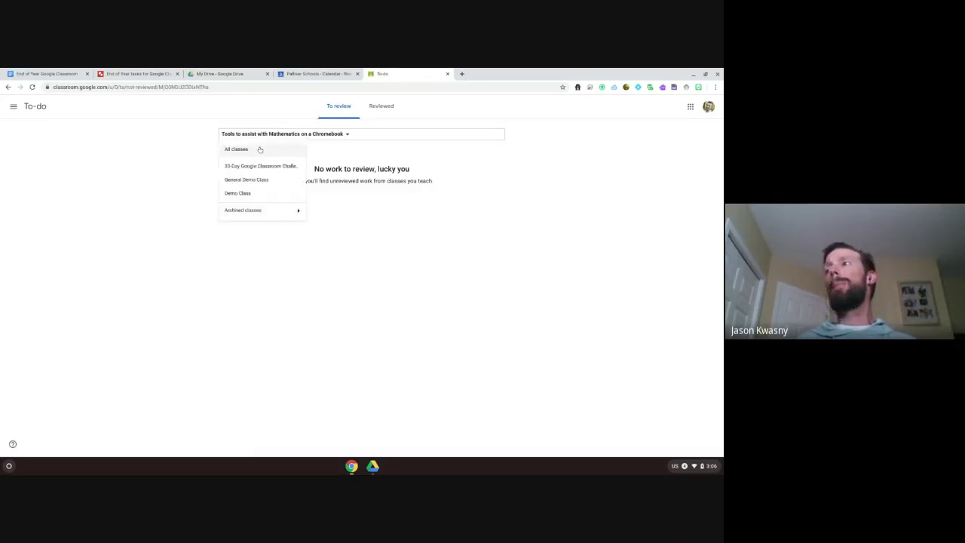
left_click(256, 150)
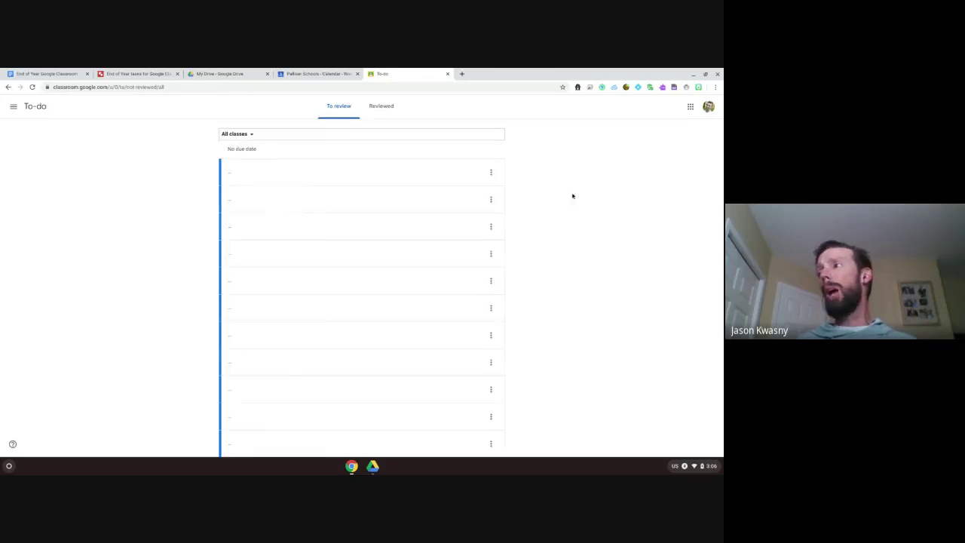
Step: Mark the "chapter 1 response" assignment as reviewed and return to the End of Year Google Classroom document
left_click(489, 173)
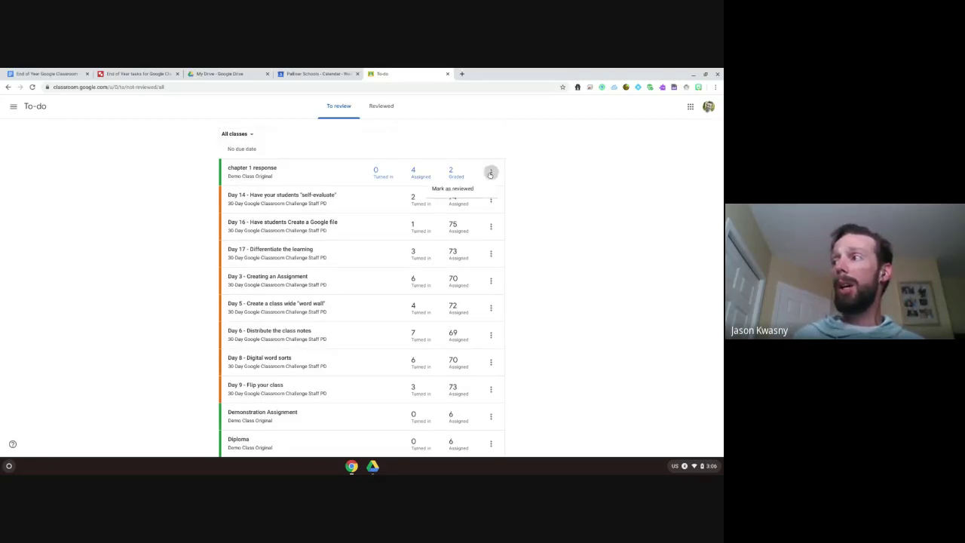
left_click(454, 189)
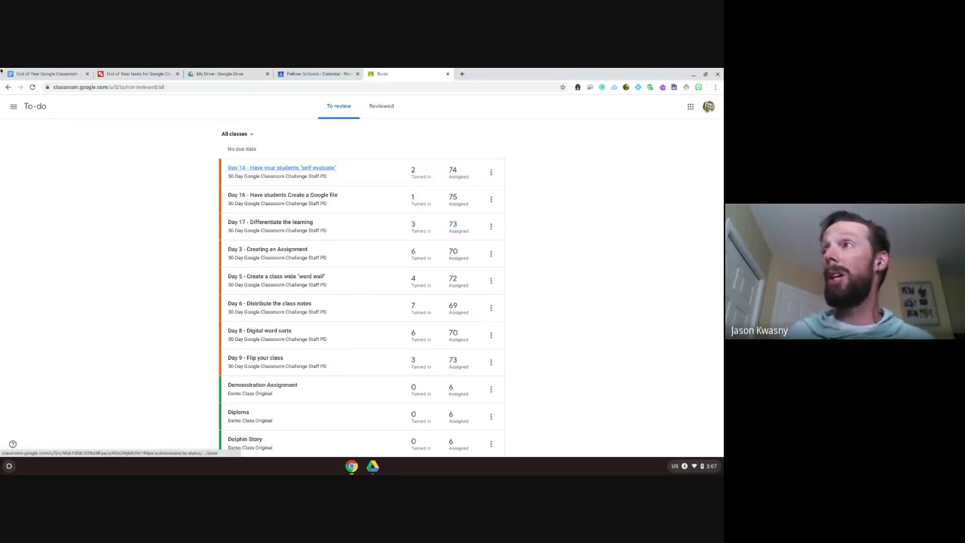
left_click(62, 74)
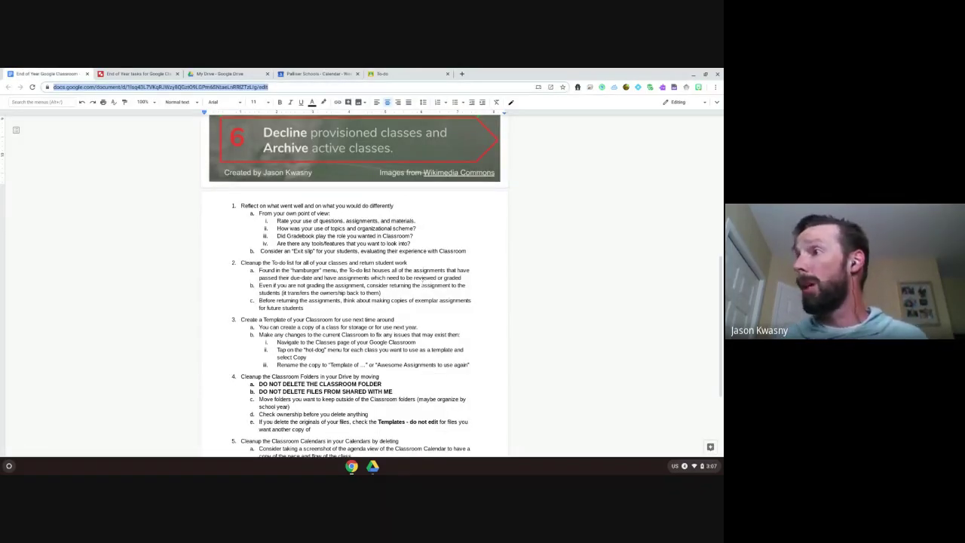
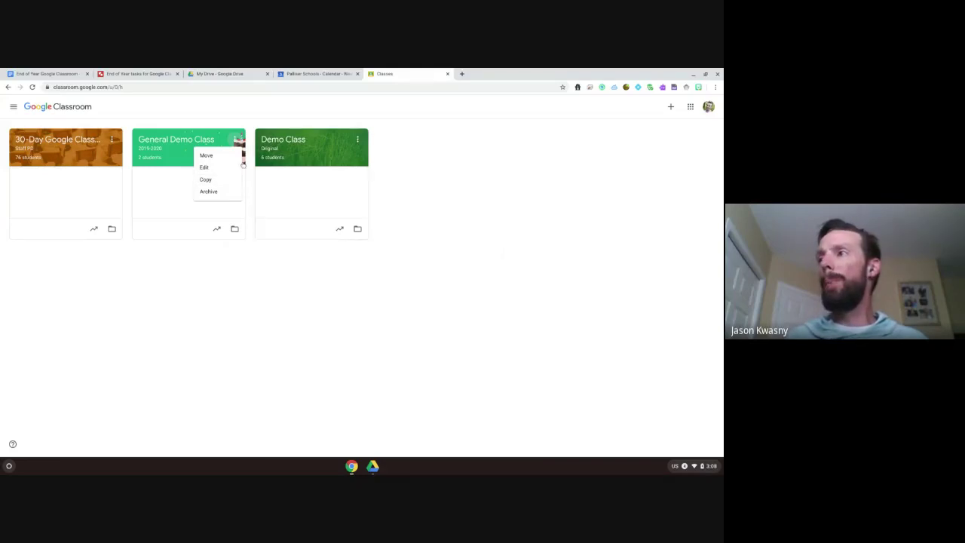
Step: Start a copy of General Demo Class and name the new class "Template of Grade 3"
left_click(226, 177)
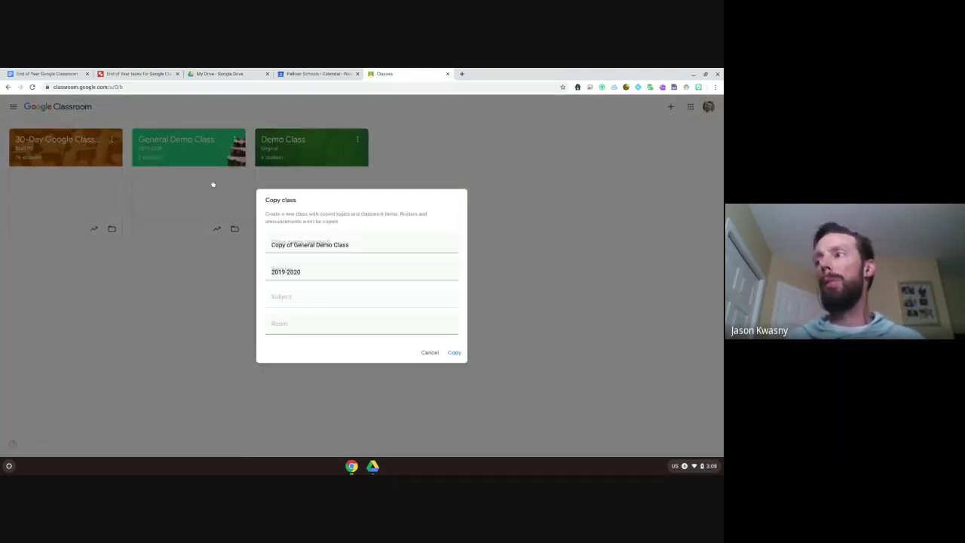
double_click(353, 244)
type("T")
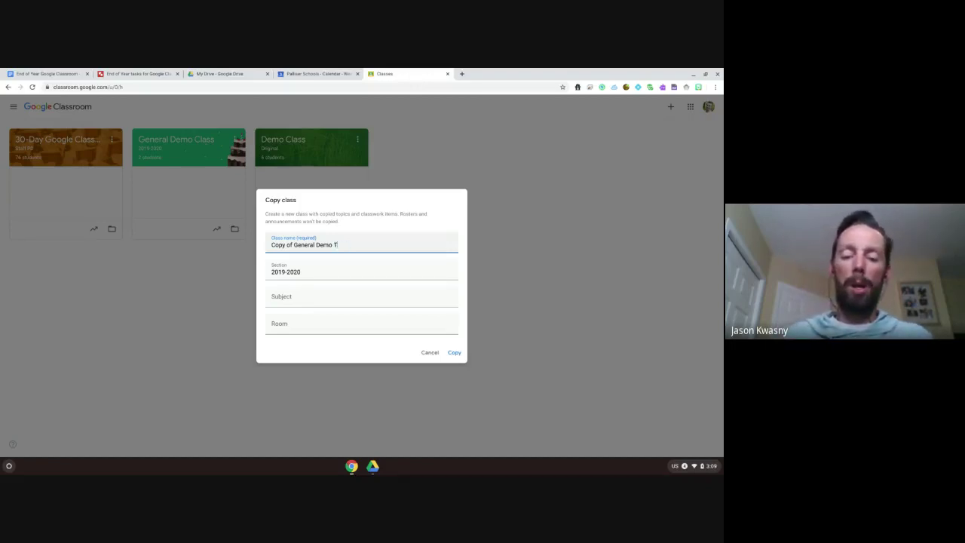
type("emplate of Grad")
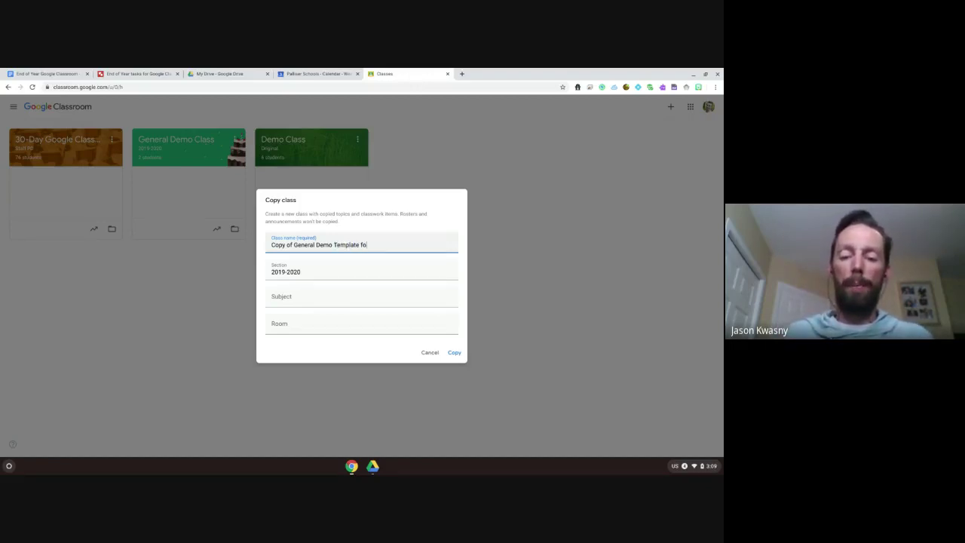
type("e")
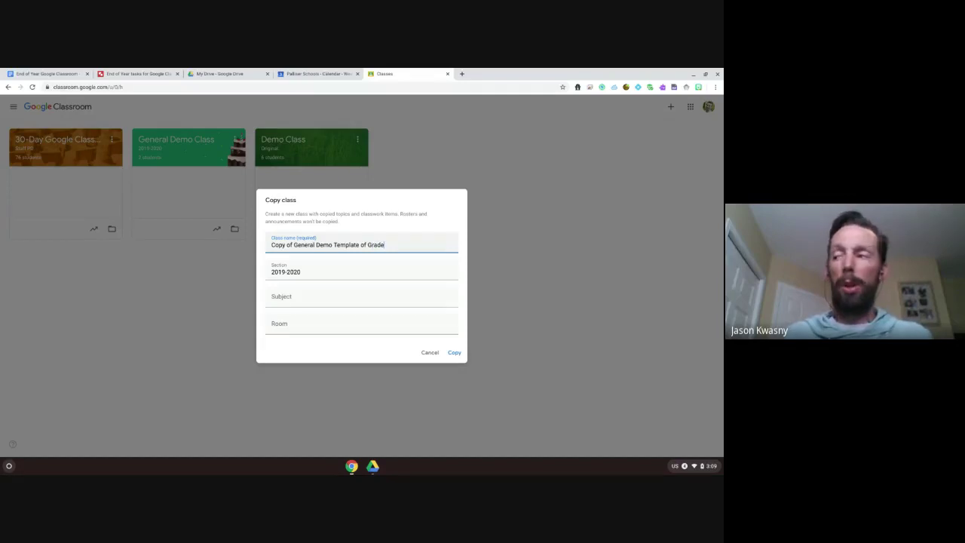
type(" 3")
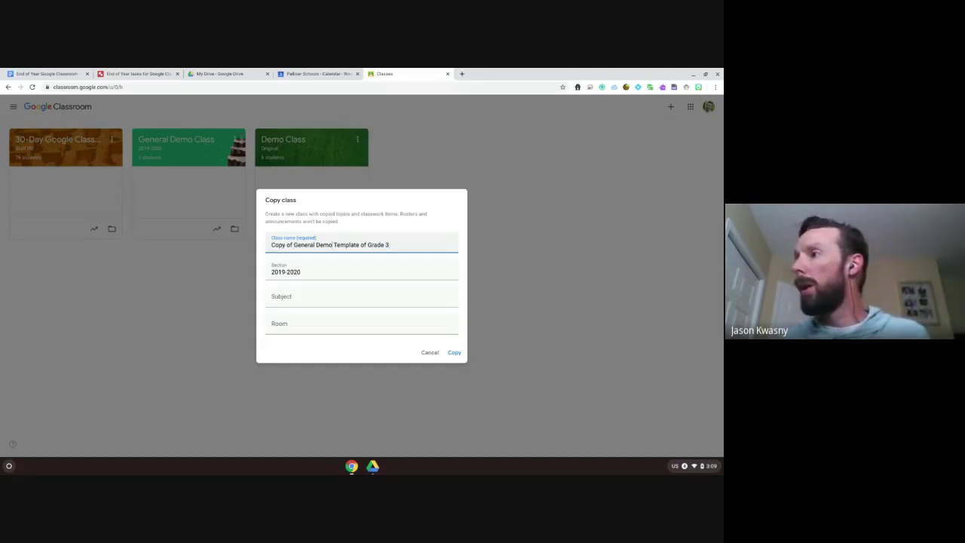
left_click_drag(332, 245, 271, 245)
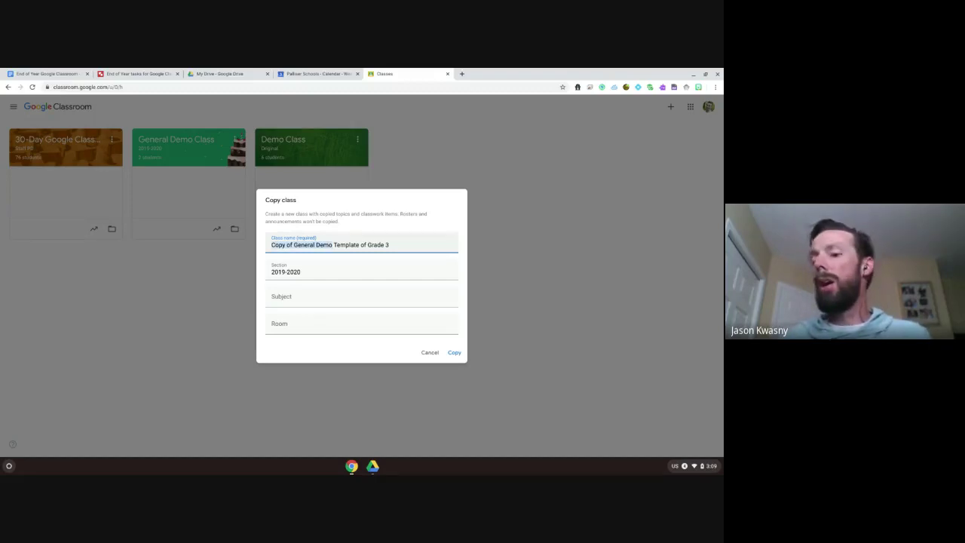
key("BackSpace")
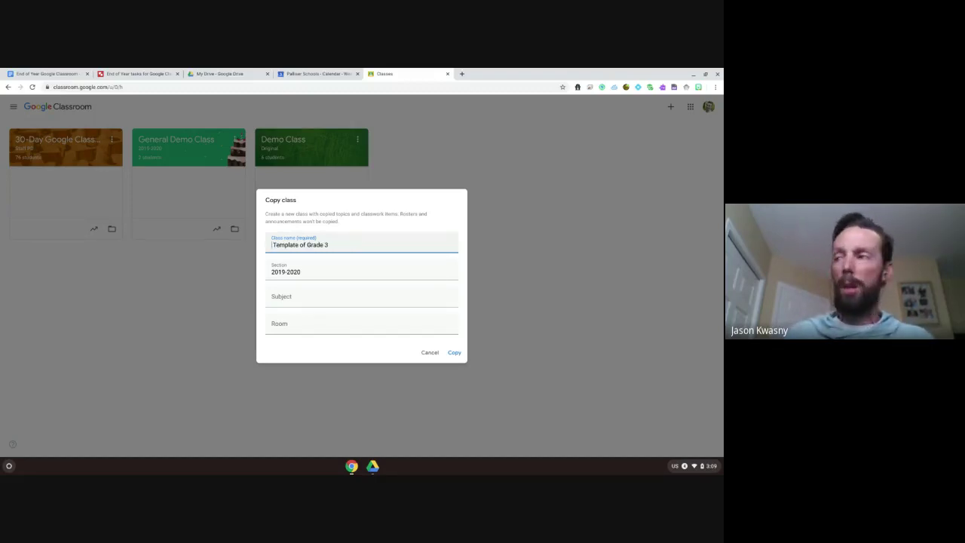
key("Delete")
Step: Set the copied class's section to "Templates" and create the copy
double_click(355, 272)
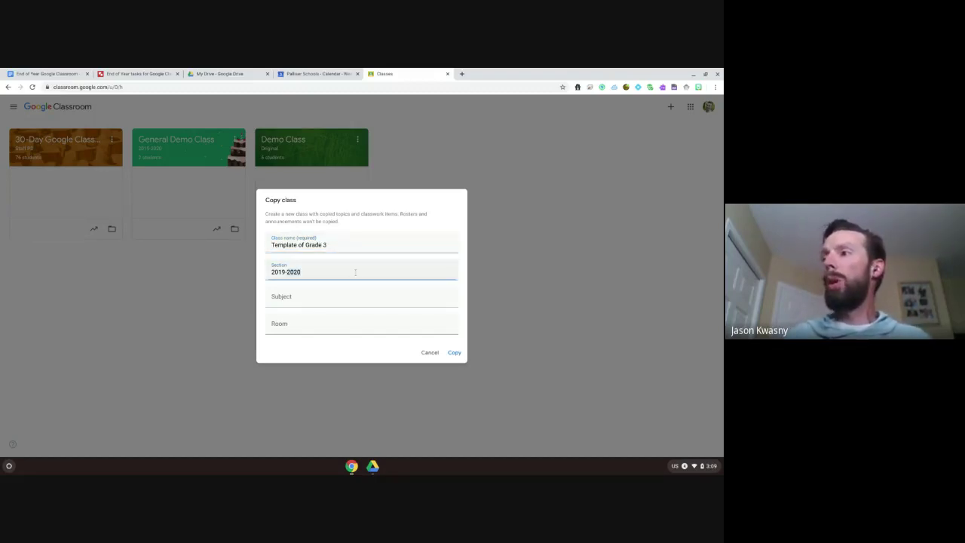
key("BackSpace")
key("BackSpace")
key("BackSpace")
key("BackSpace")
key("BackSpace")
key("BackSpace")
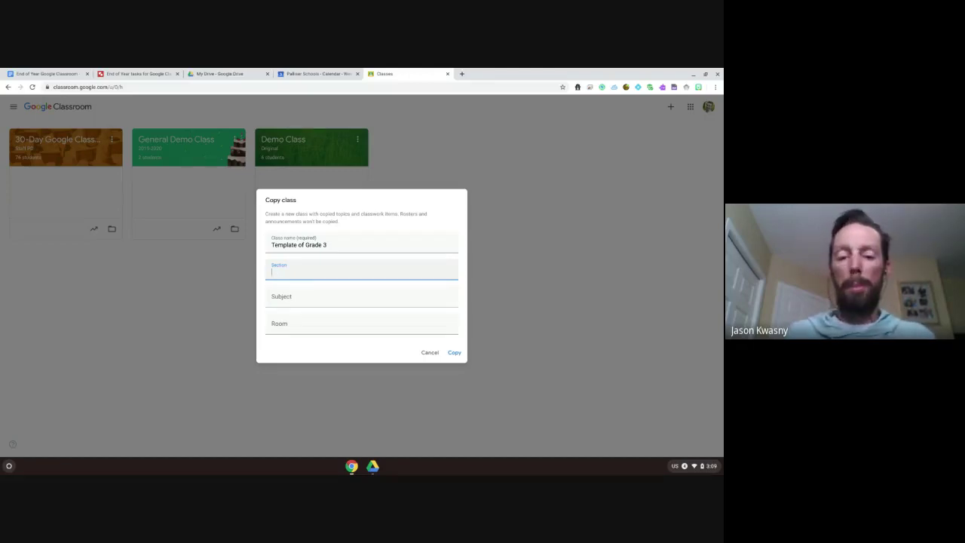
type("Templates")
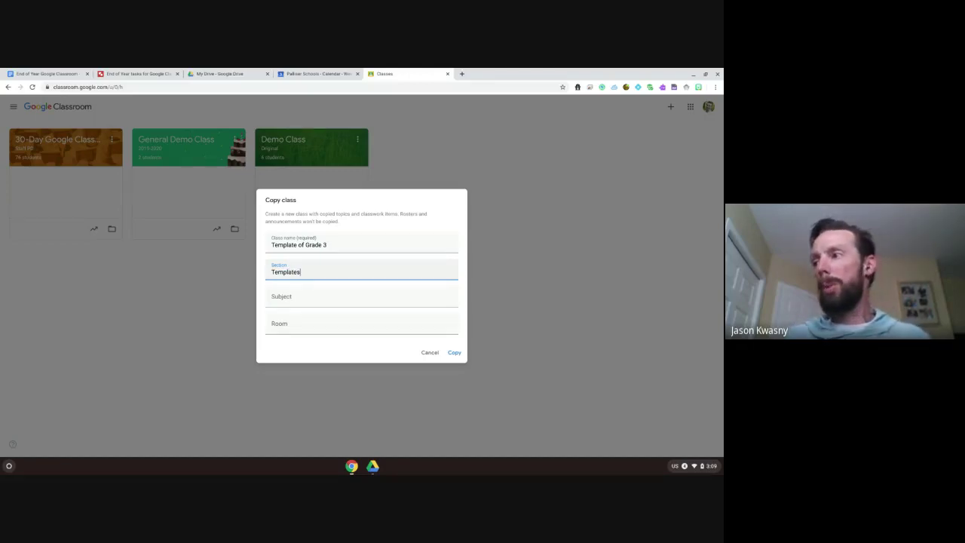
left_click(459, 353)
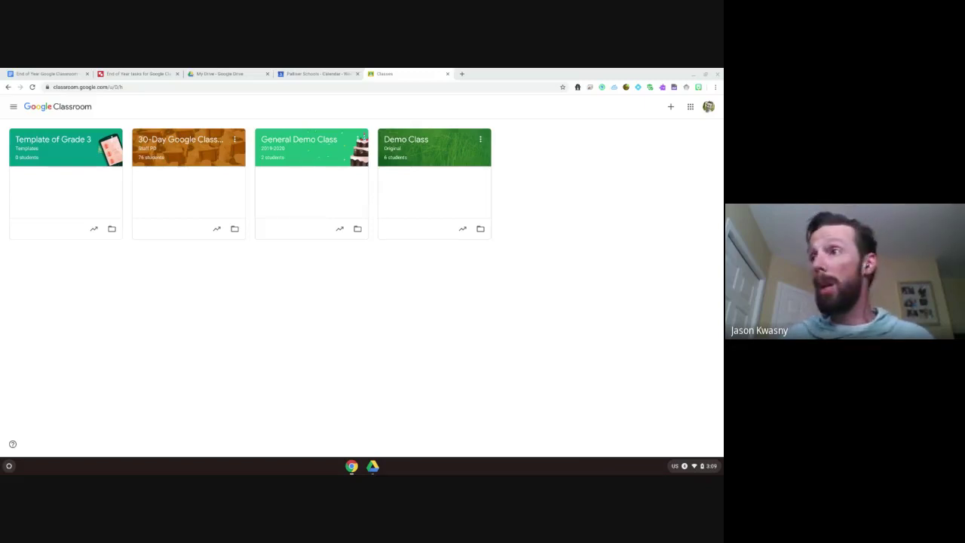
Step: Open the classwork of Template of Grade 3, view the "Read a book" draft in the assignment editor, and close the editor
left_click(55, 140)
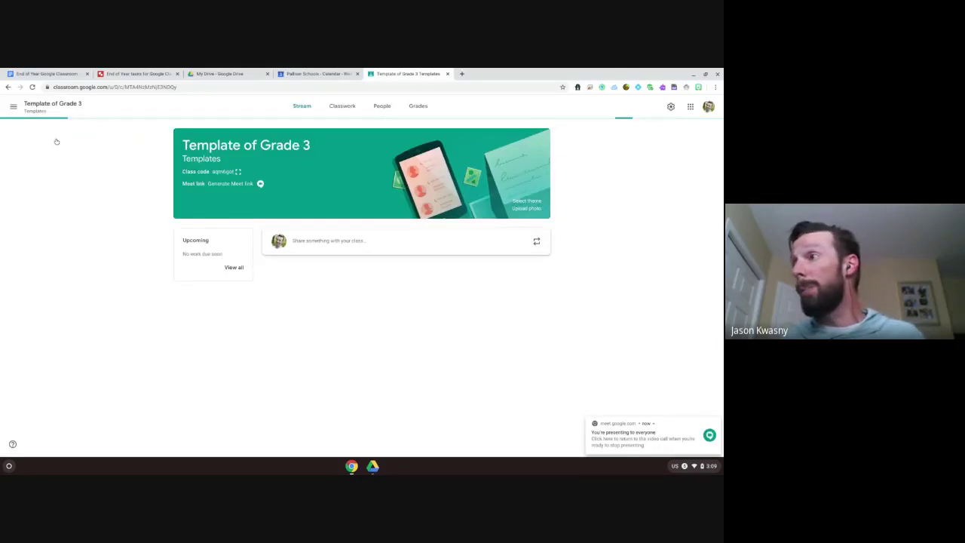
left_click(343, 107)
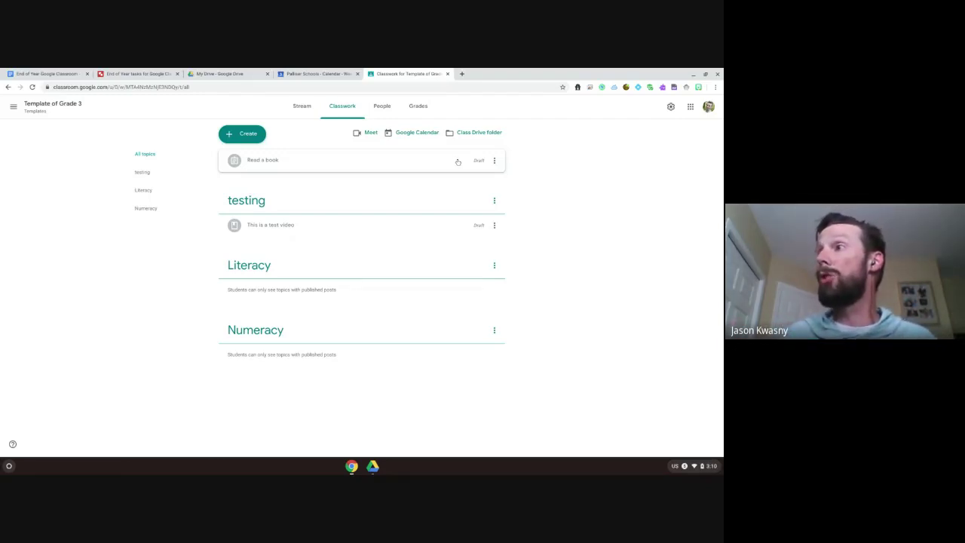
left_click(344, 170)
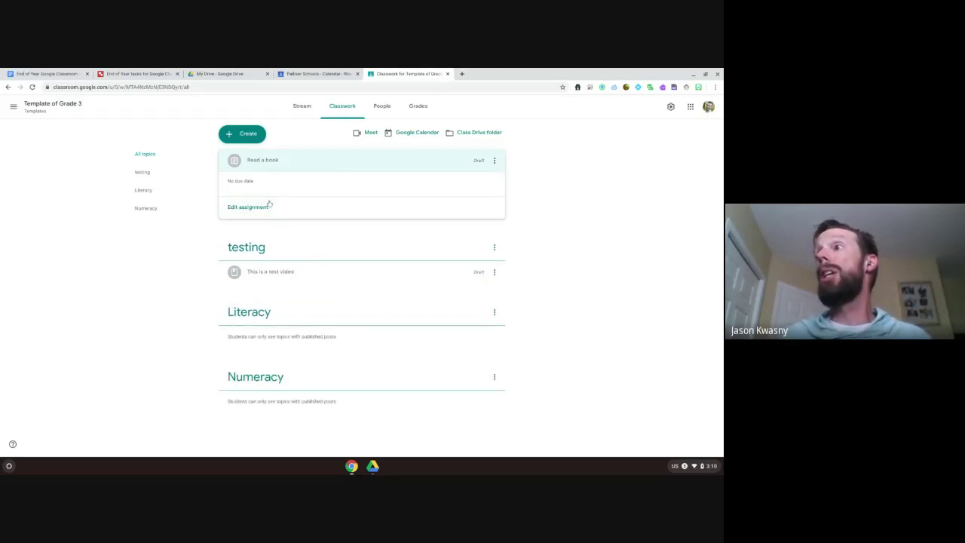
left_click(262, 207)
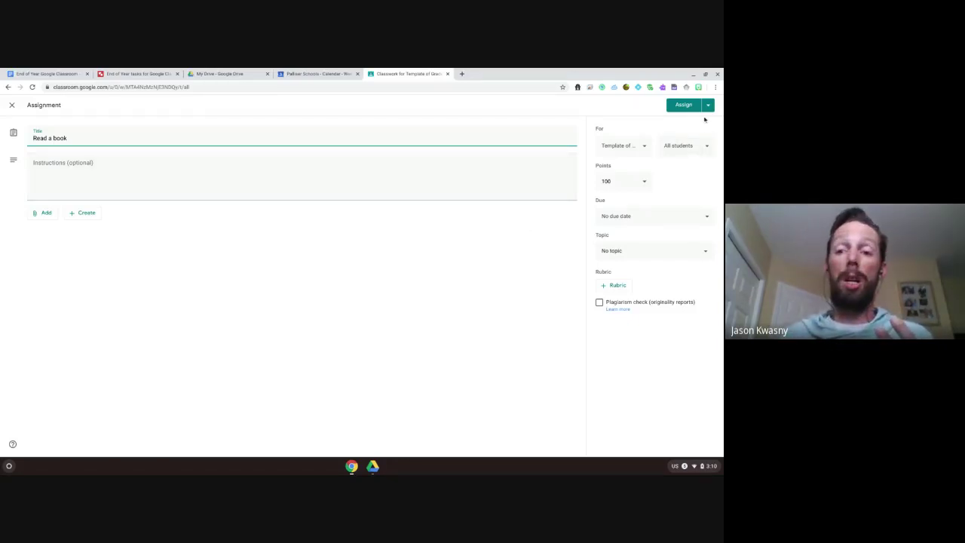
left_click(12, 105)
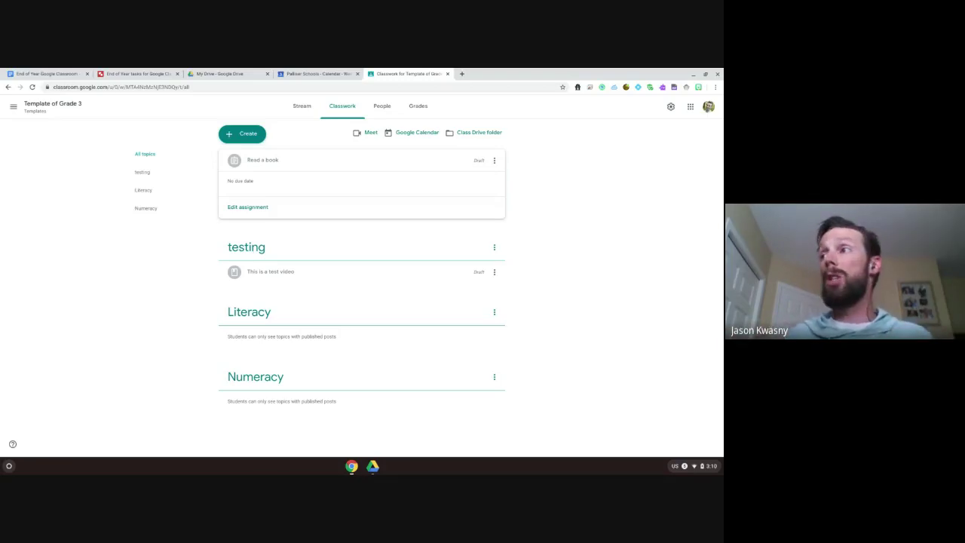
Step: Look over the post creation options for Template of Grade 3, view its Stream page, and return to Classwork
left_click(245, 134)
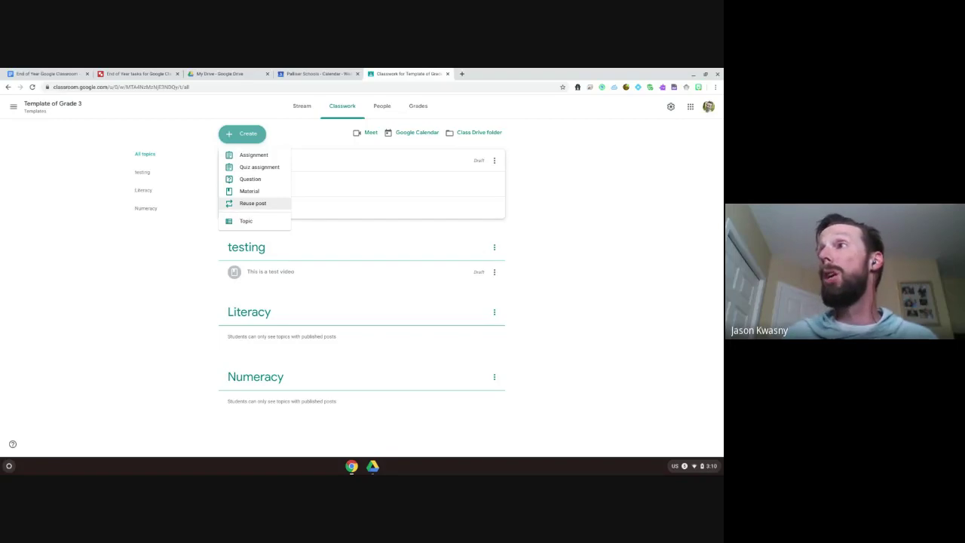
left_click(197, 106)
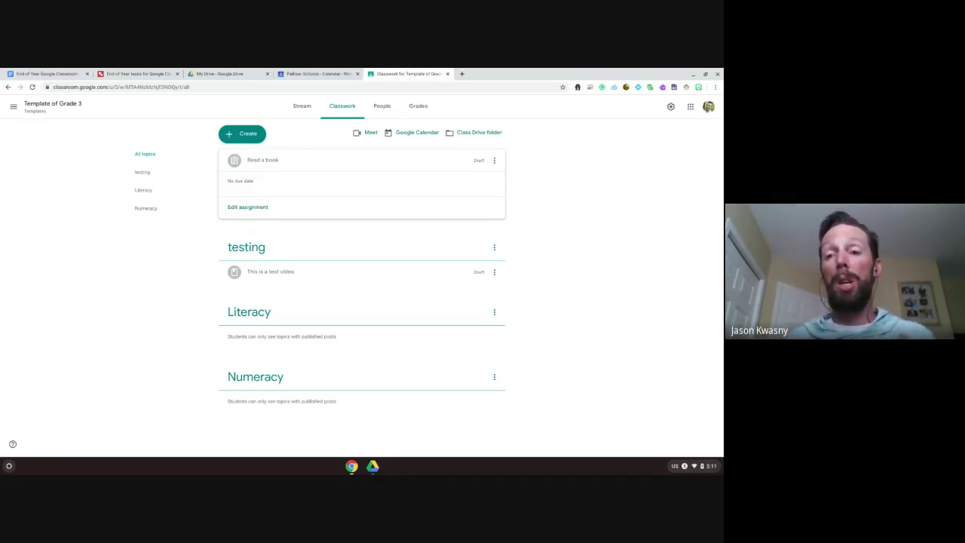
left_click(302, 105)
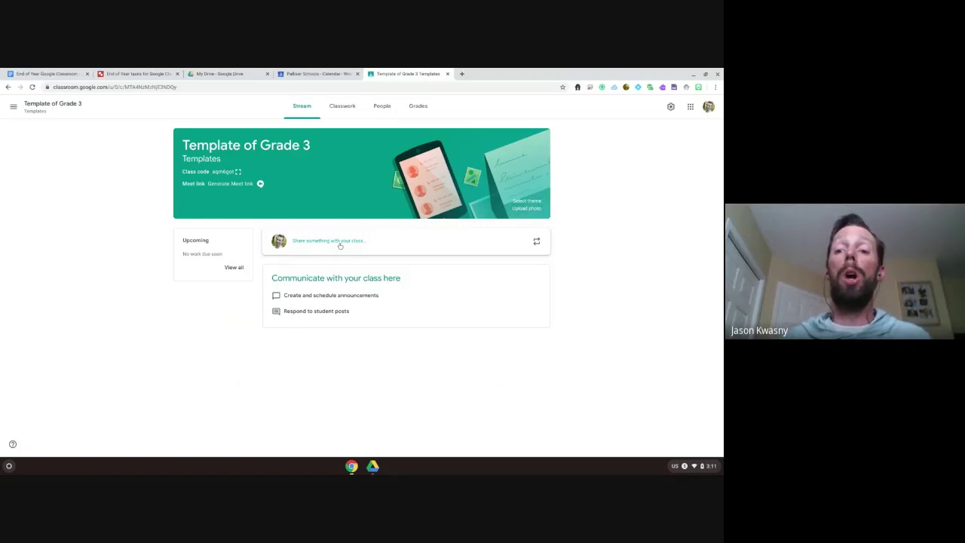
left_click(342, 105)
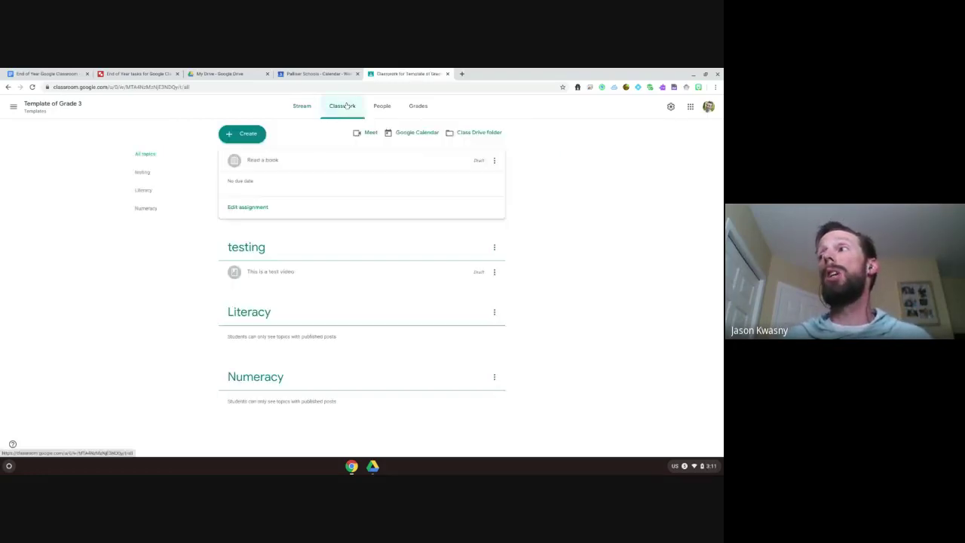
Step: View the blank material form and the class's Meet setup dialog, closing both without adding anything
left_click(247, 134)
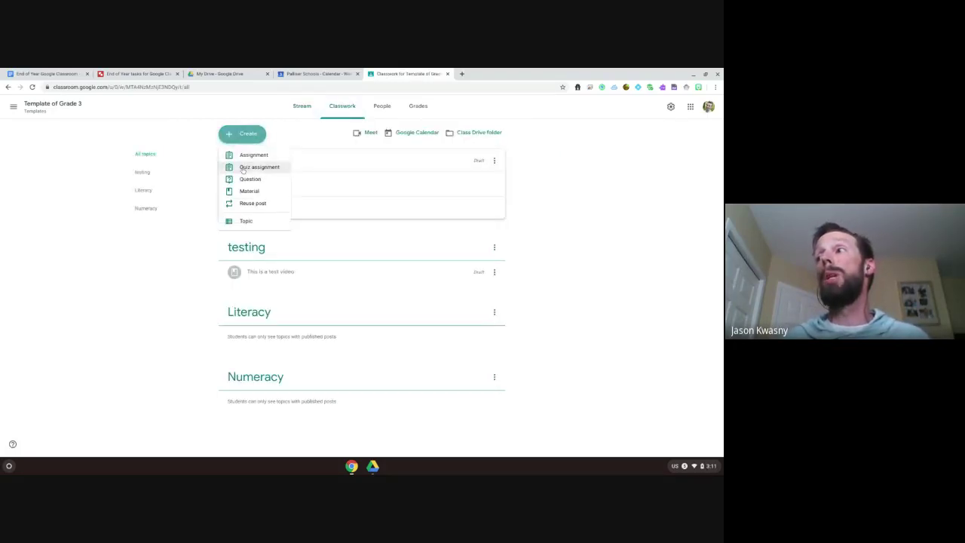
left_click(242, 193)
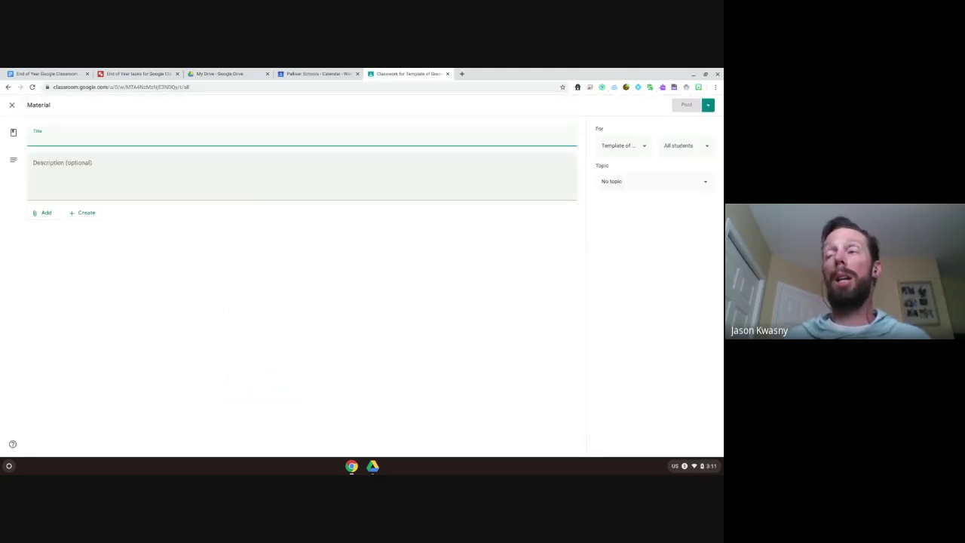
left_click(12, 106)
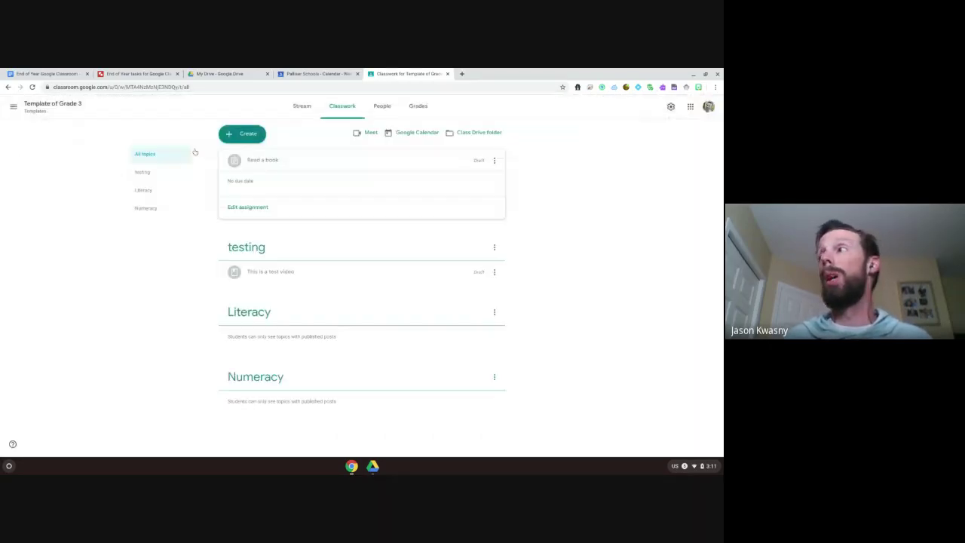
left_click(370, 133)
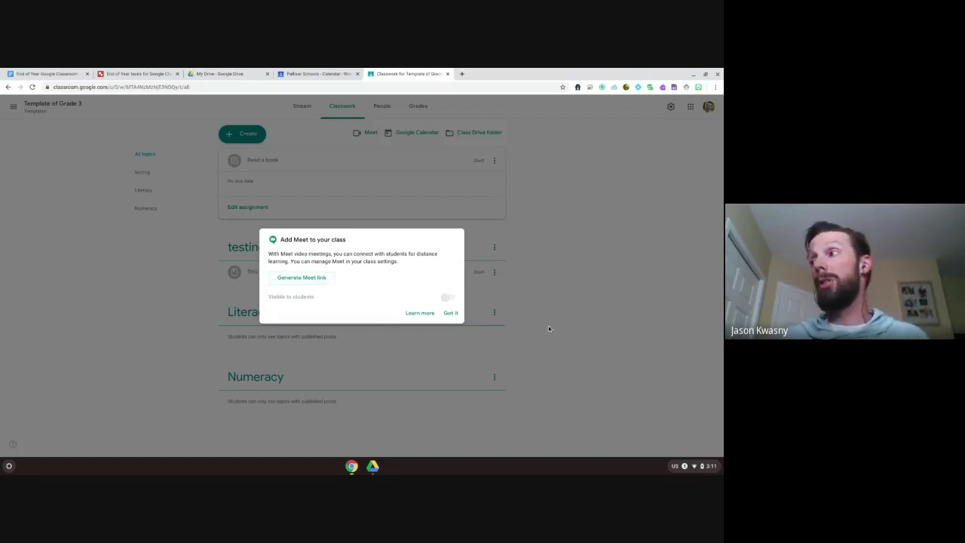
left_click(446, 314)
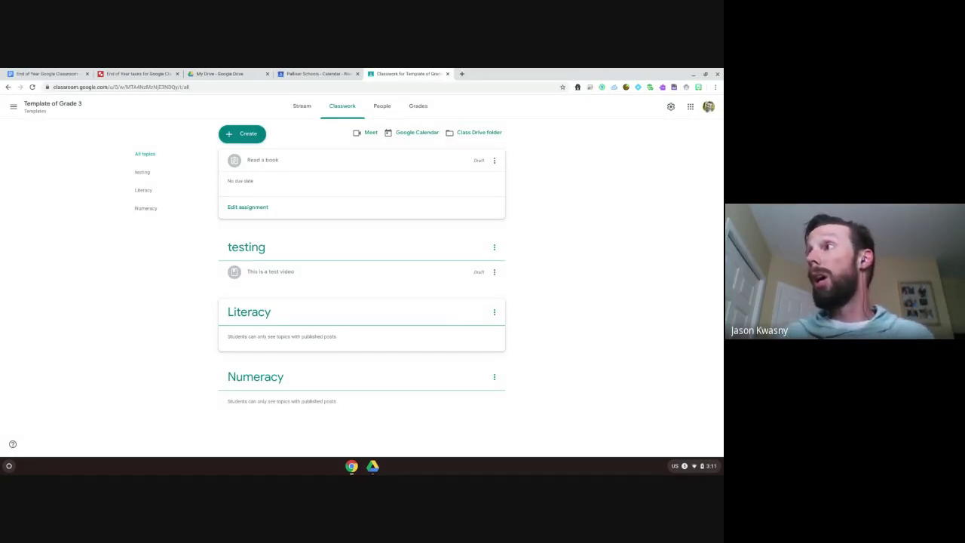
Step: Check the People and Grades pages of Template of Grade 3 and review the Classroom folder cleanup instructions in the document
left_click(69, 73)
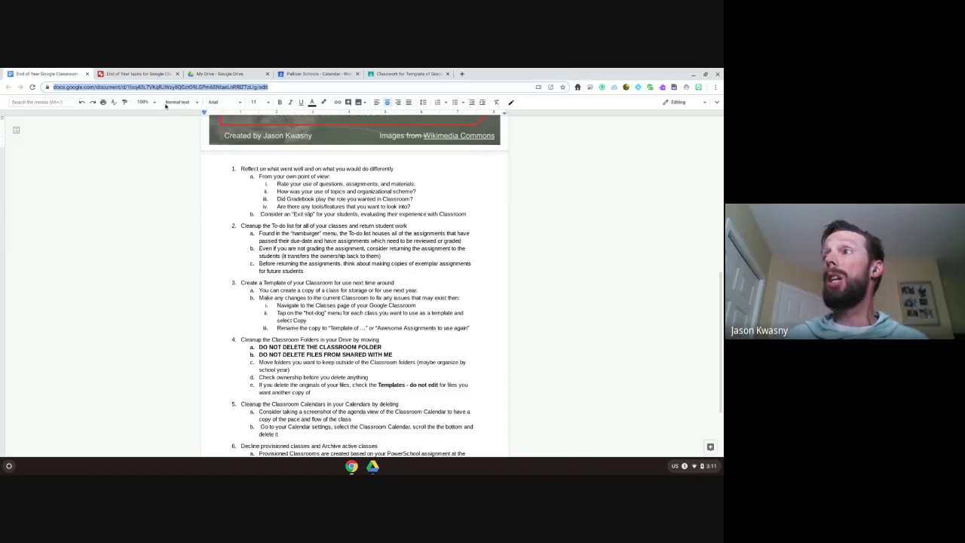
left_click(400, 73)
left_click(241, 134)
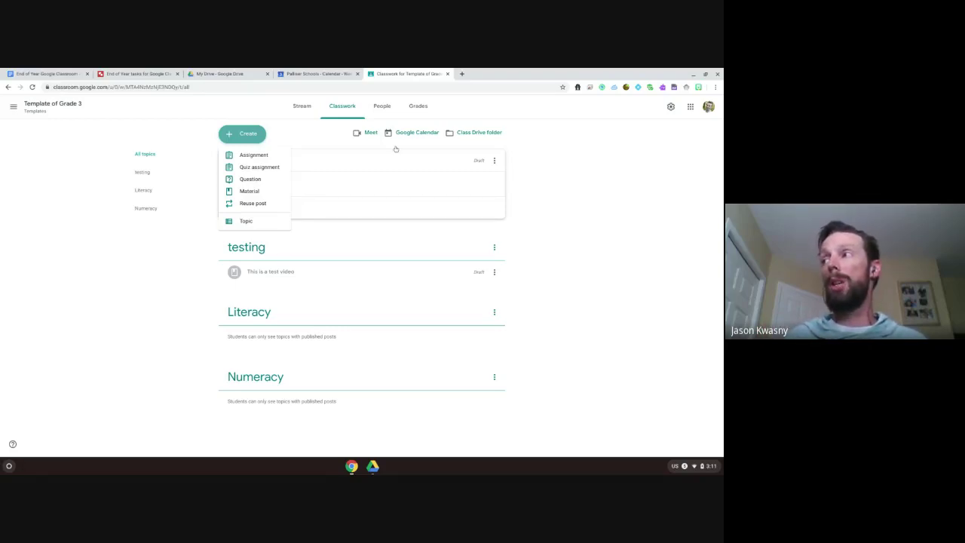
left_click(377, 106)
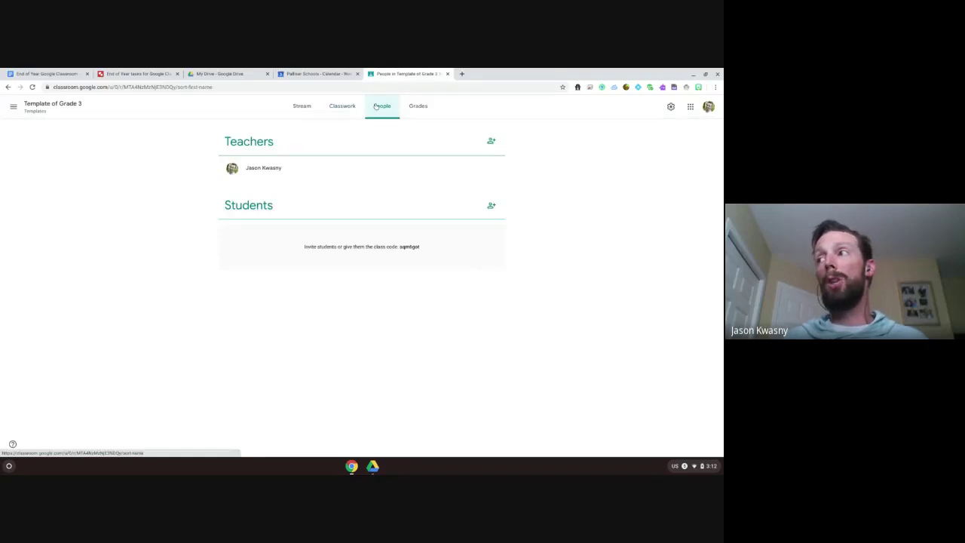
left_click(418, 108)
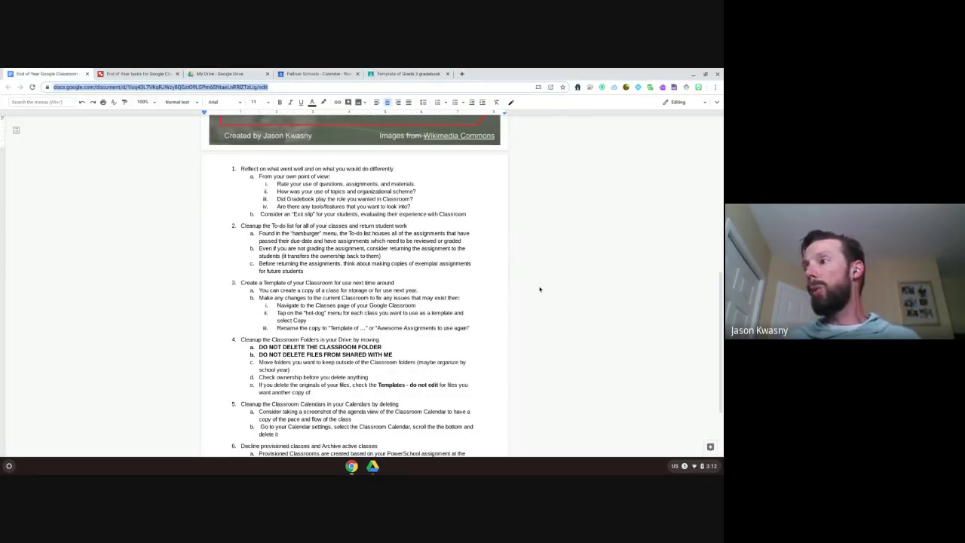
scroll(539, 289, "down", 3)
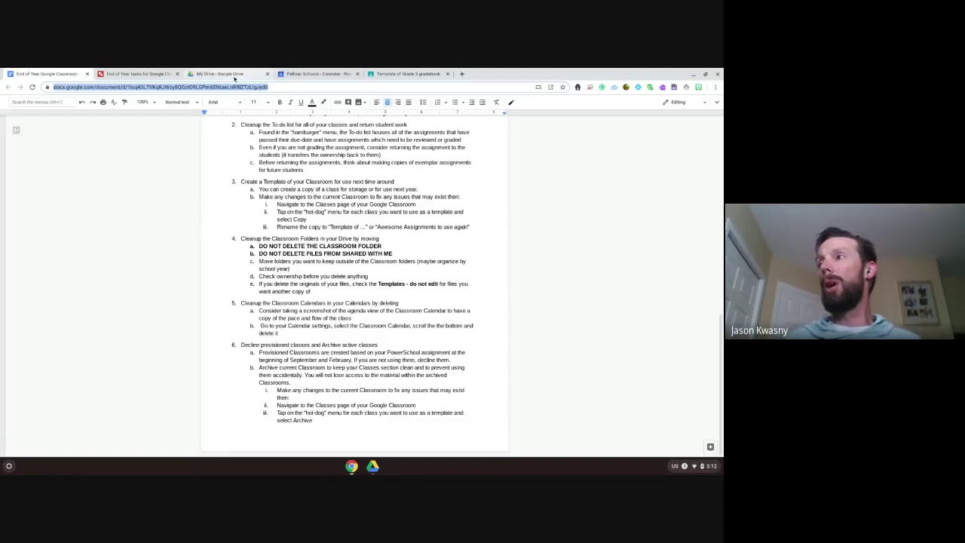
Step: Switch to Google Drive and open the Classroom folder in My Drive
left_click(226, 74)
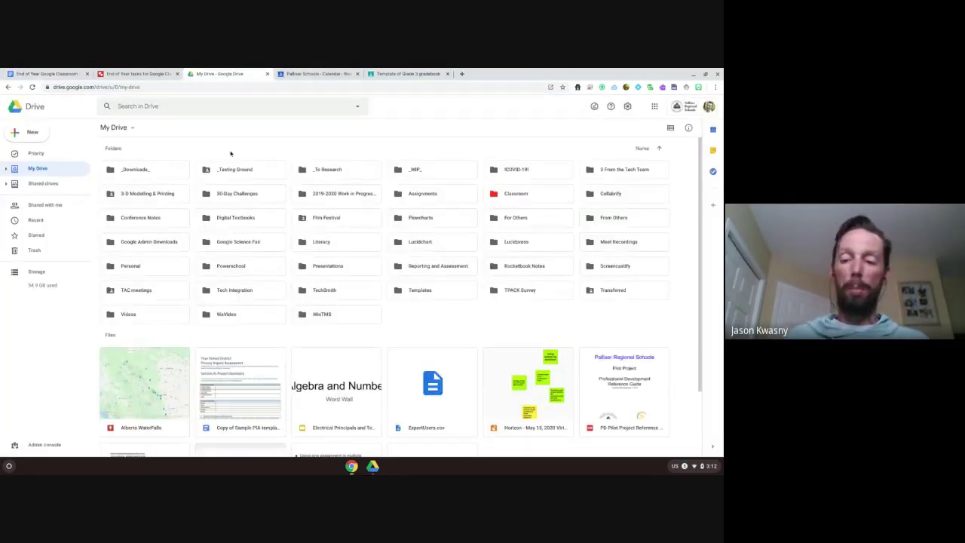
key("ctrl+plus")
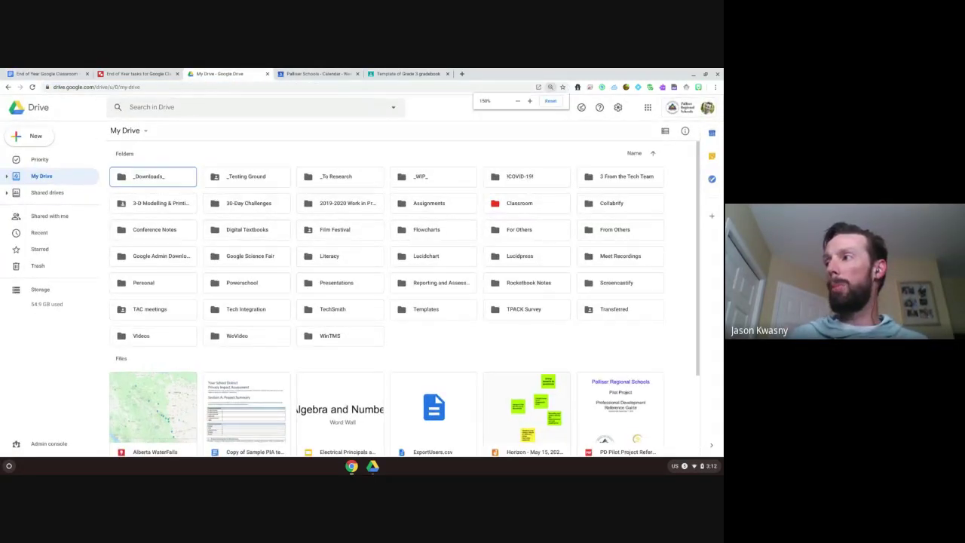
key("ctrl+plus")
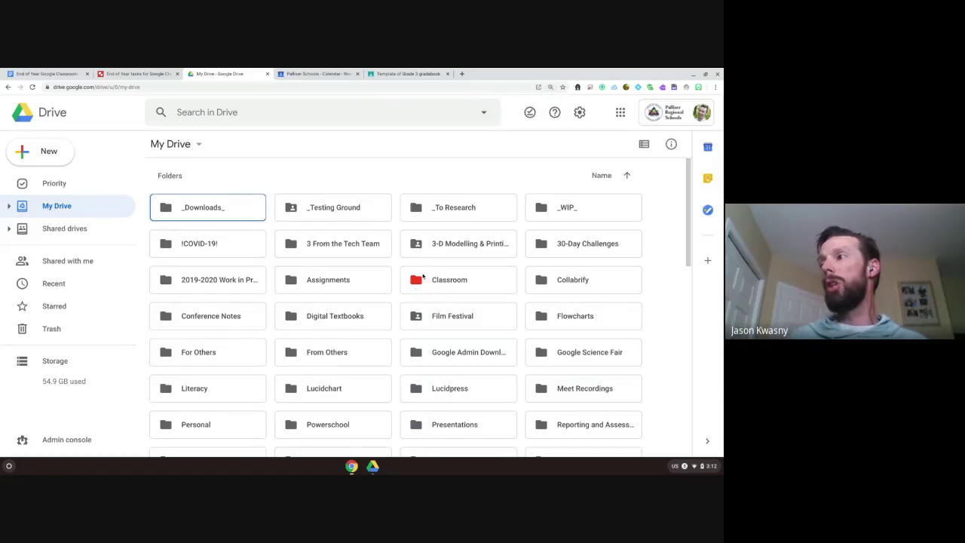
left_click(437, 281)
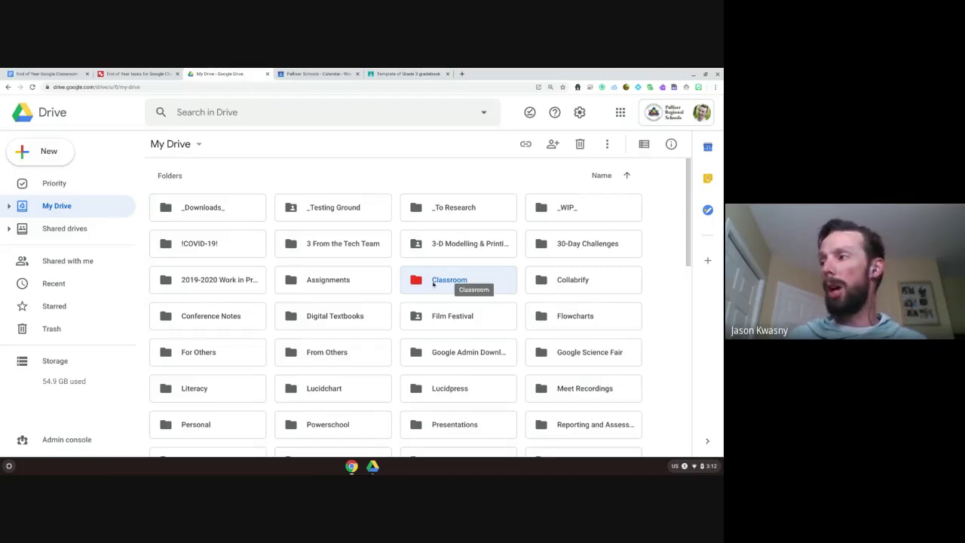
double_click(433, 283)
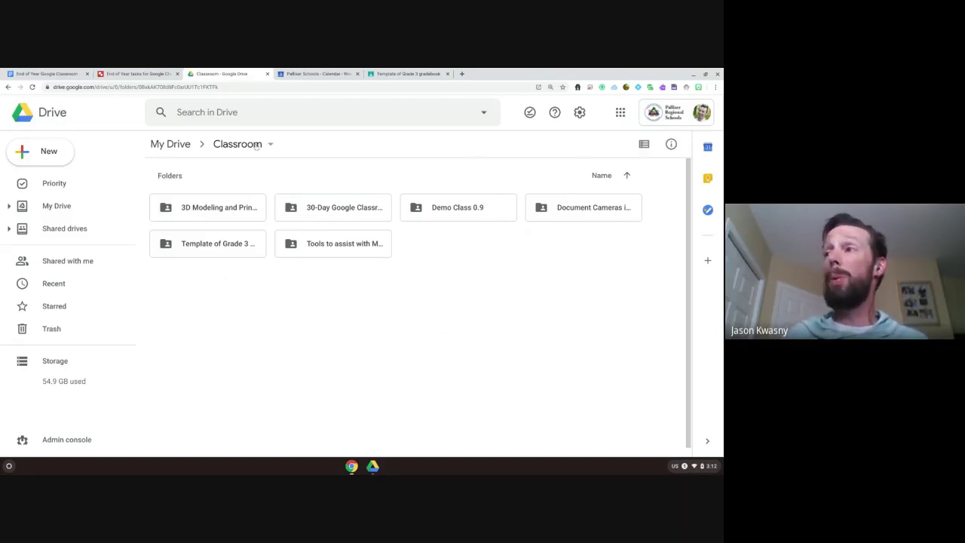
Step: Create a new folder named "2019-2020 Classes" inside the Classroom folder
right_click(209, 281)
left_click(248, 301)
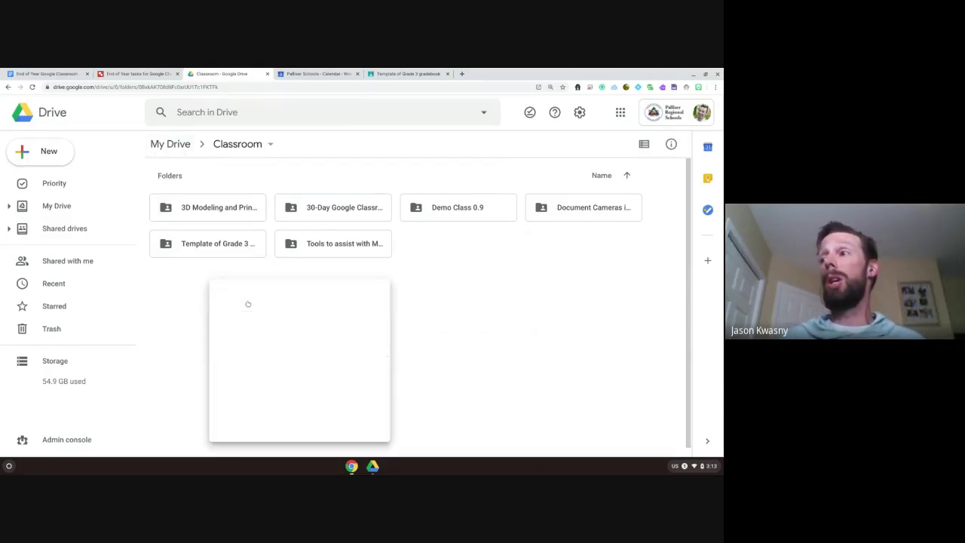
type("2019")
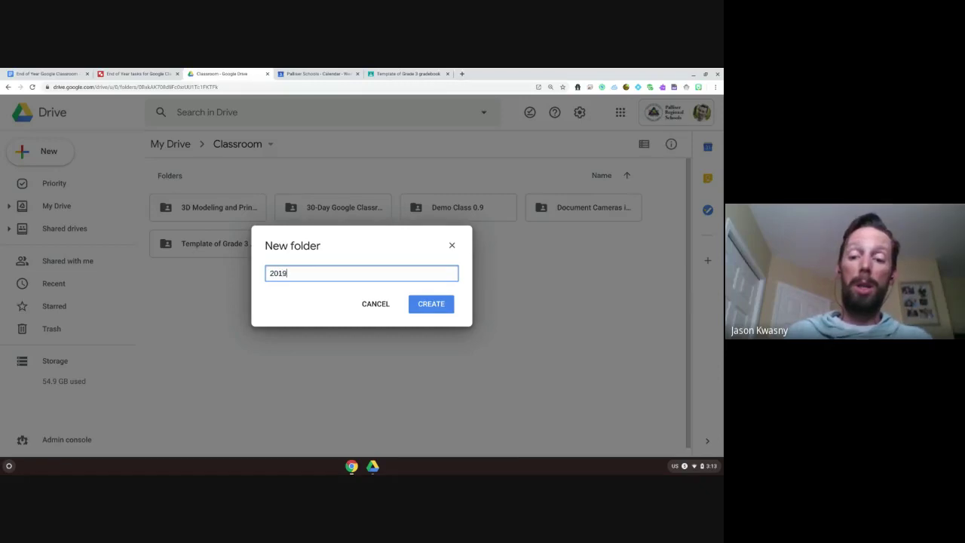
type("-2020 ")
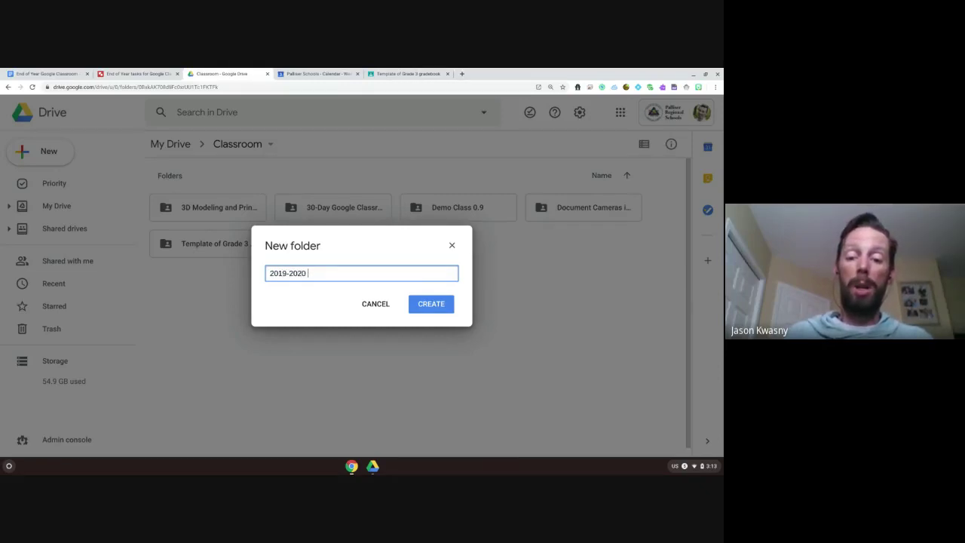
type("Classes")
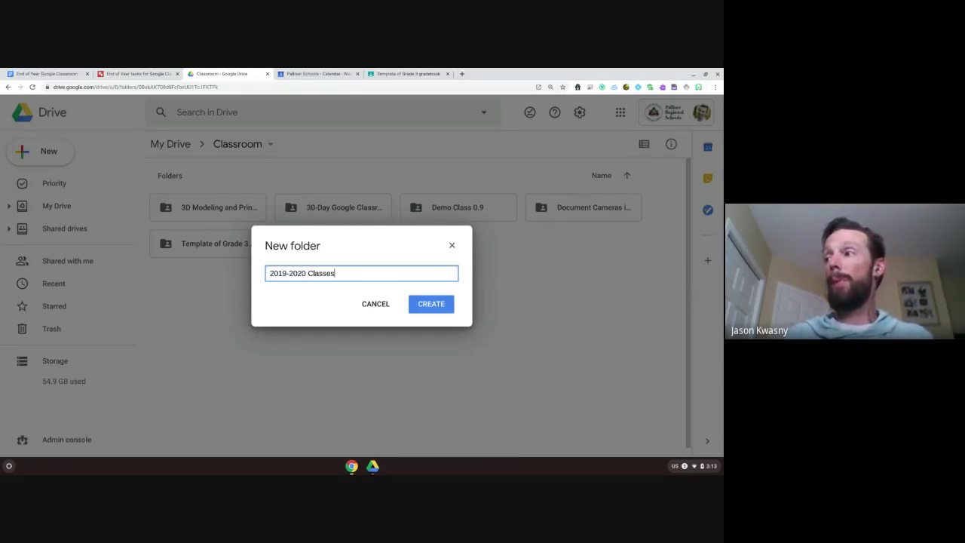
left_click(442, 307)
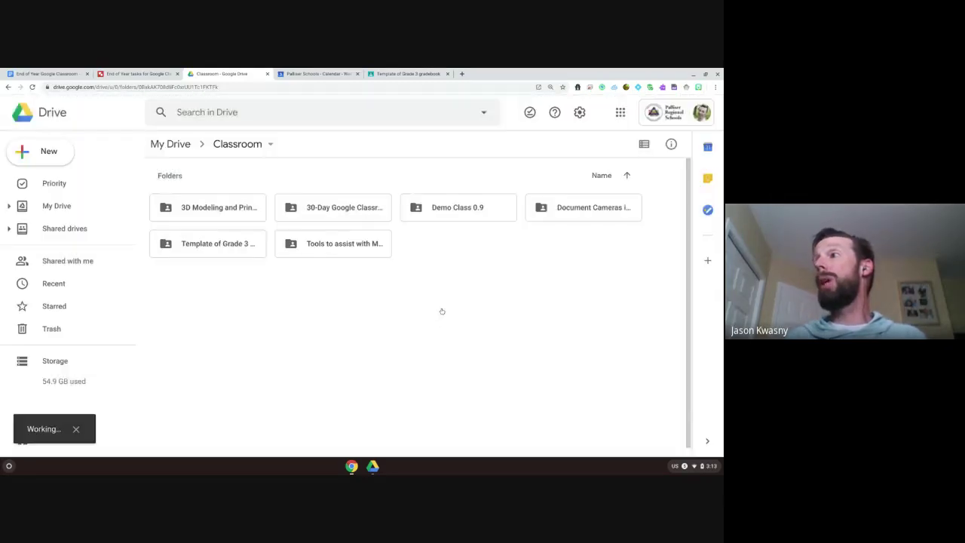
Step: Move the Demo Class 0.9 and Template of Grade 3 Templates folders into the 2019-2020 Classes folder
left_click(463, 211)
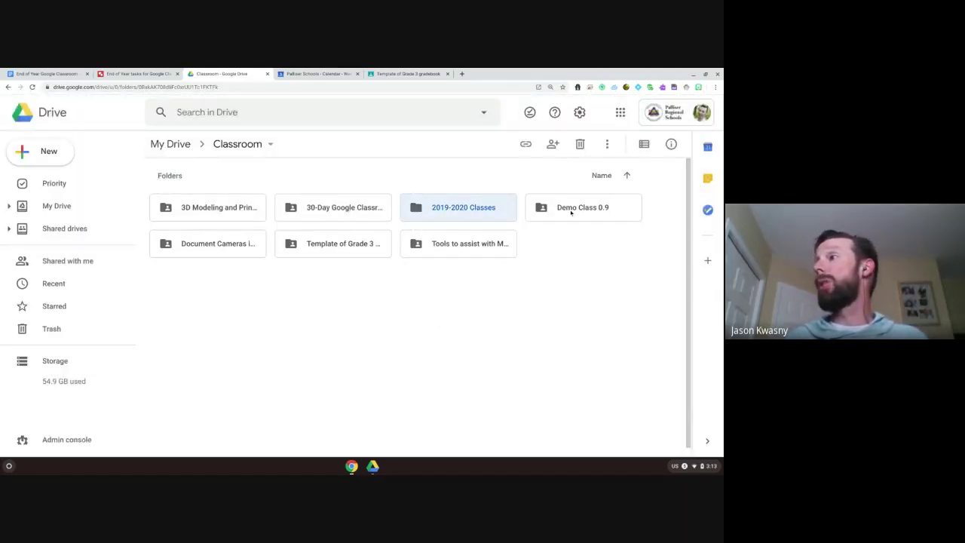
left_click(571, 212)
left_click_drag(466, 209, 479, 209)
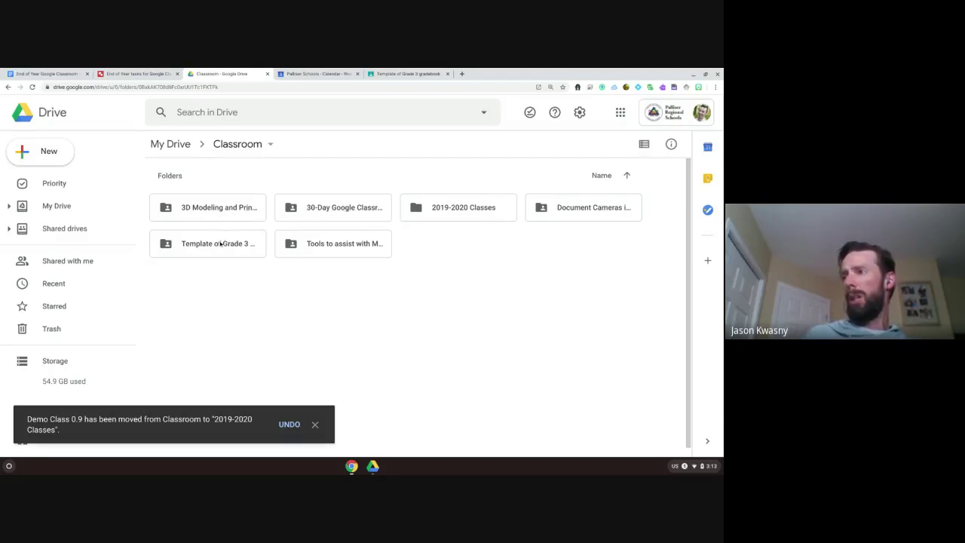
left_click_drag(220, 244, 461, 207)
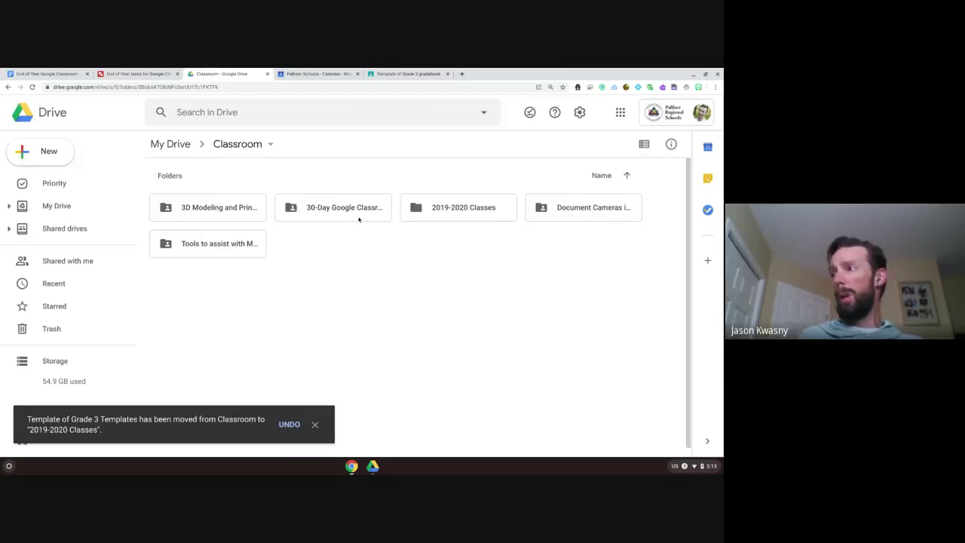
Step: Move the 2019-2020 Classes folder out of Classroom into My Drive and open it there
left_click(447, 218)
left_click_drag(447, 218, 169, 145)
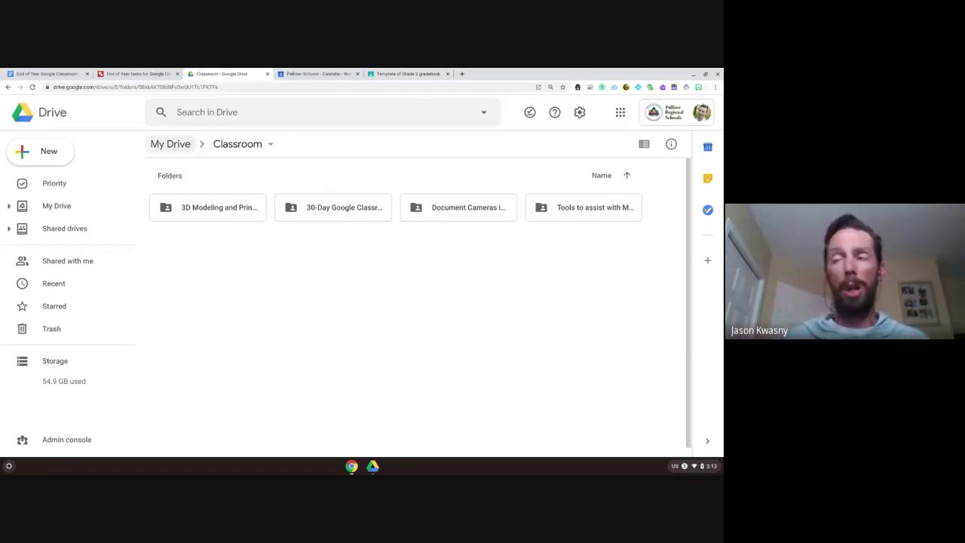
left_click(175, 144)
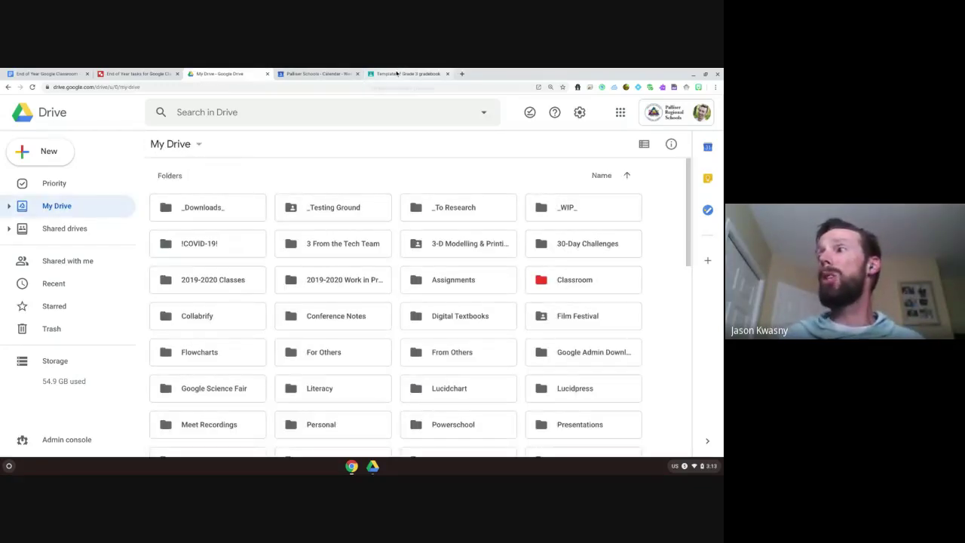
double_click(226, 286)
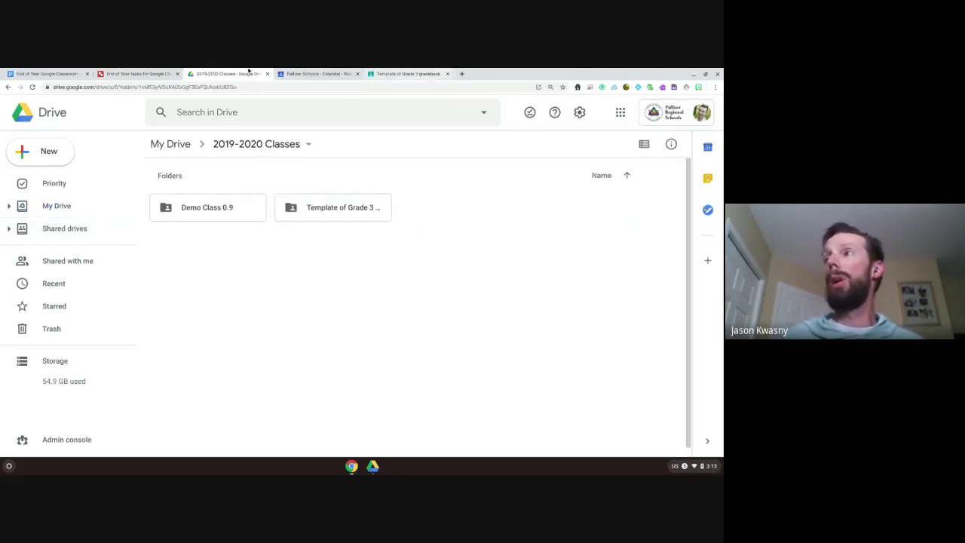
Step: Return to the End of Year Google Classroom document and highlight the notes on checking ownership and deleting original files
left_click(62, 72)
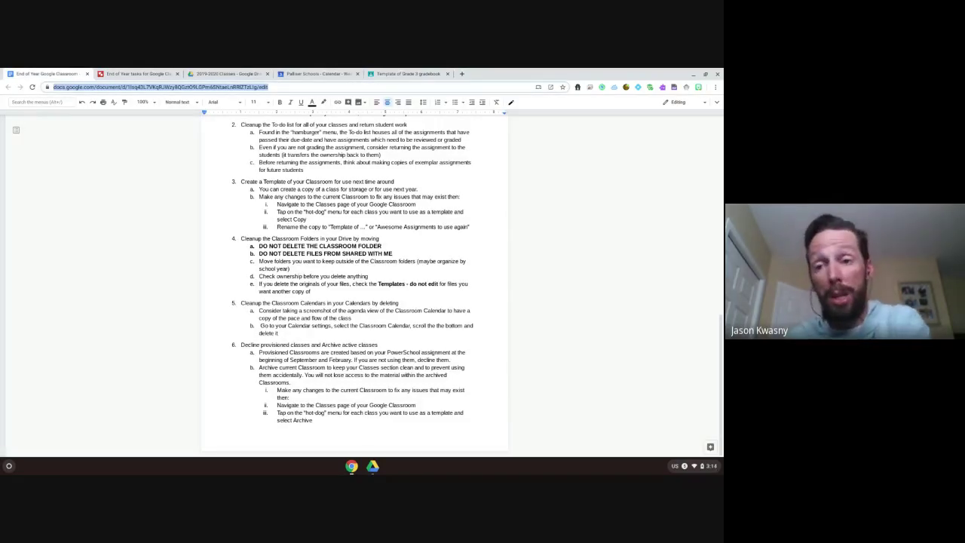
left_click(333, 277)
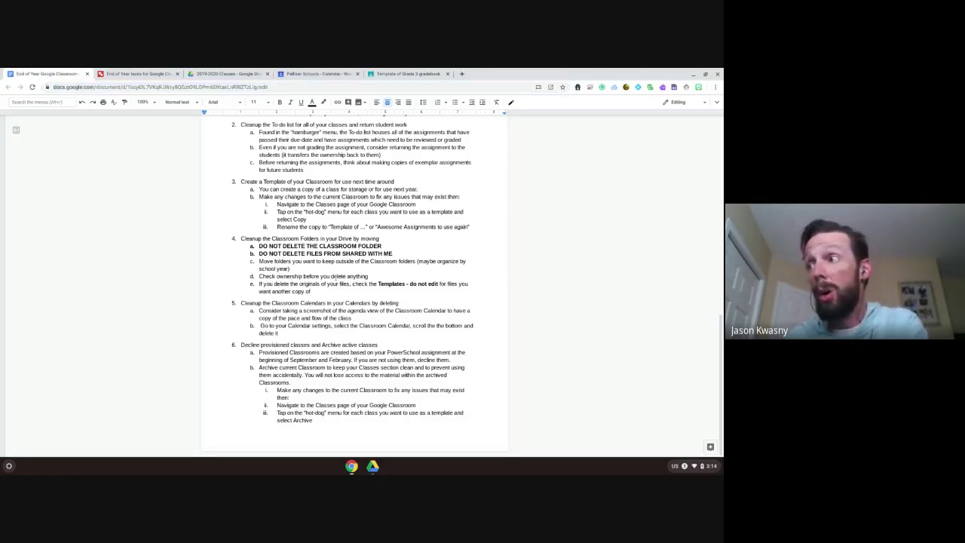
triple_click(332, 277)
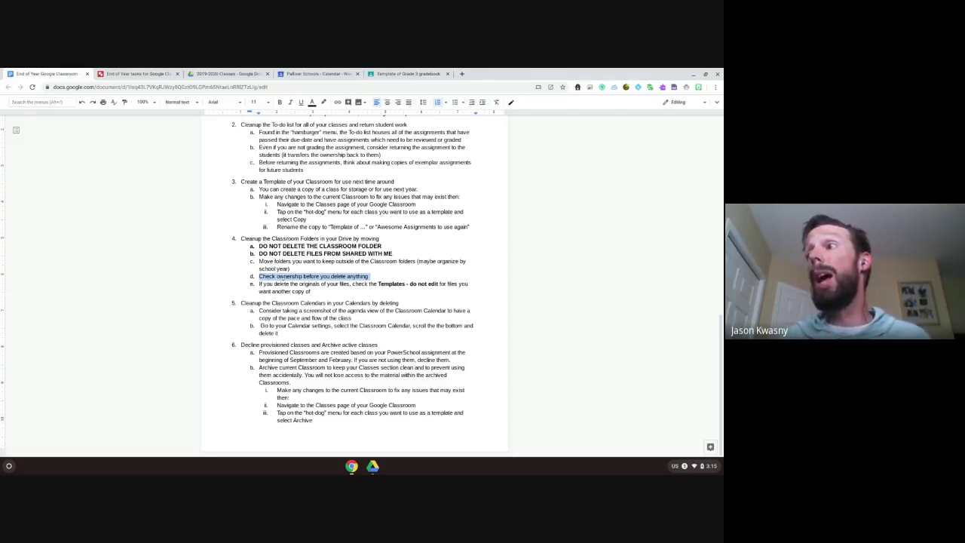
double_click(281, 284)
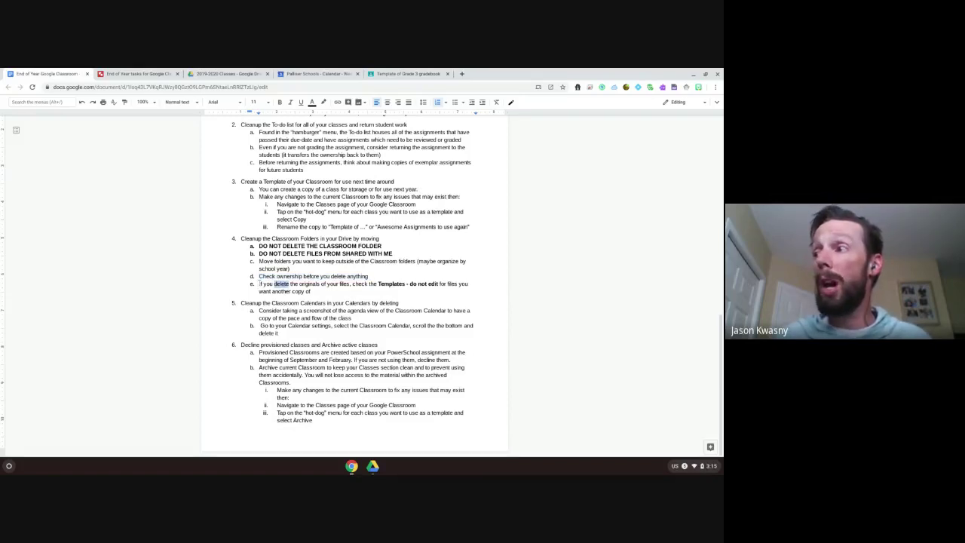
left_click_drag(259, 283, 330, 292)
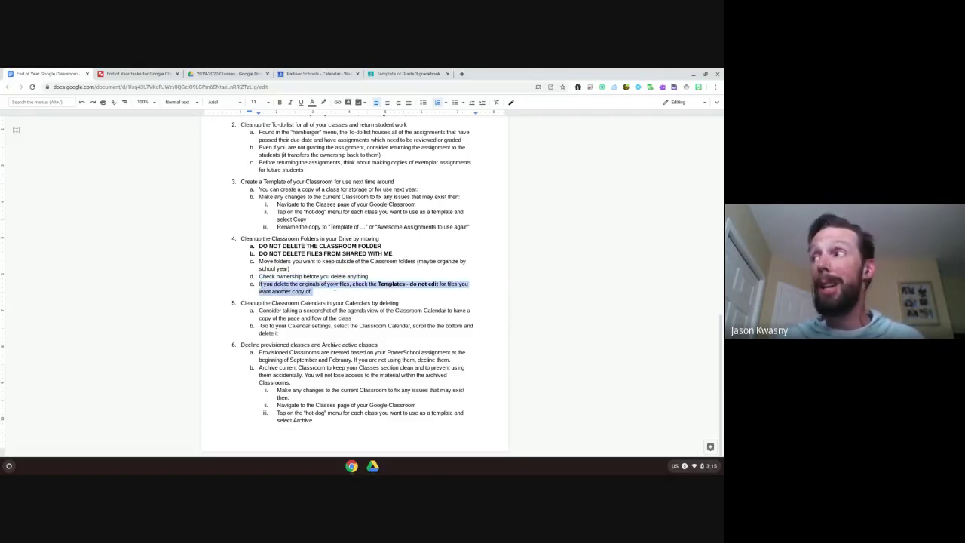
Step: In Google Drive, open the Demo Class 0.9 folder, switch to list layout and open its Templates - DO NOT EDIT folder
left_click(226, 74)
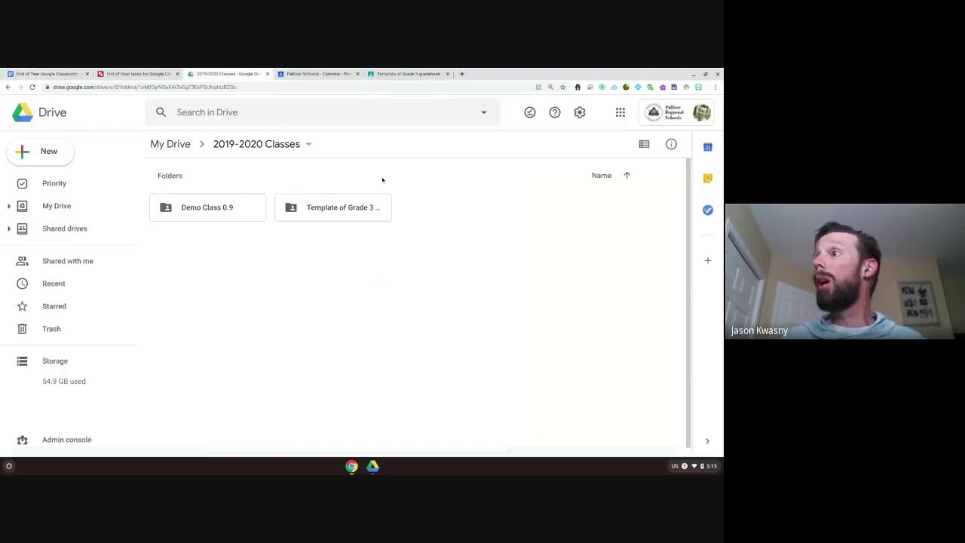
double_click(210, 208)
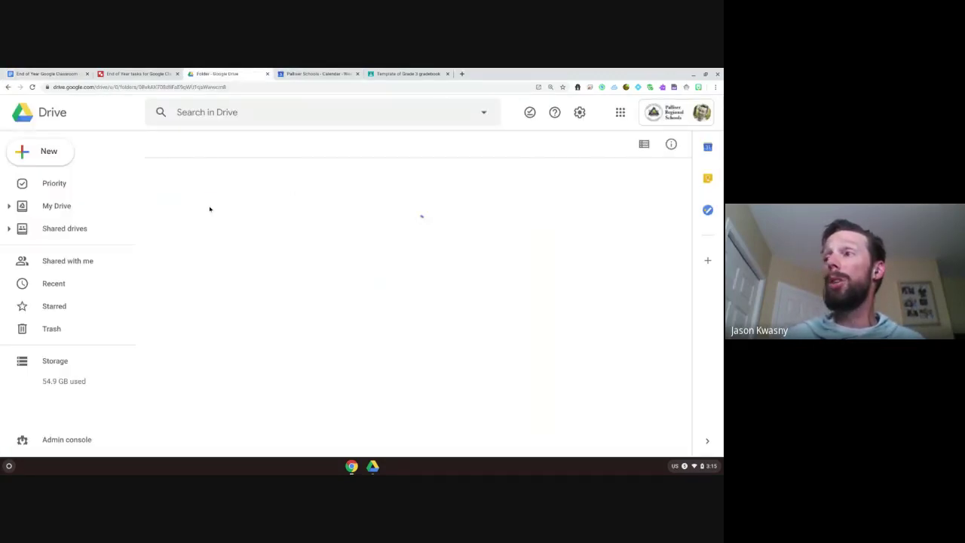
scroll(345, 278, "down", 3)
scroll(345, 278, "down", 2)
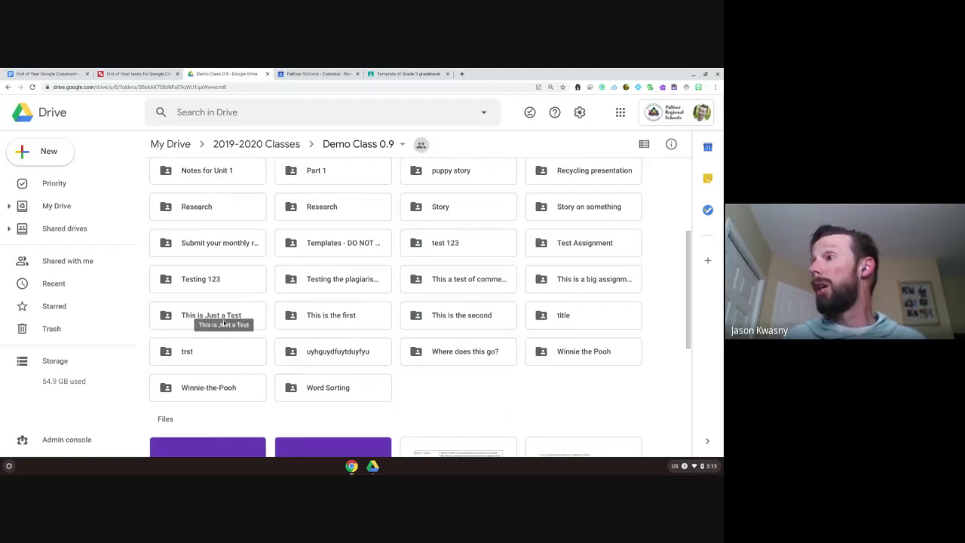
left_click(339, 242)
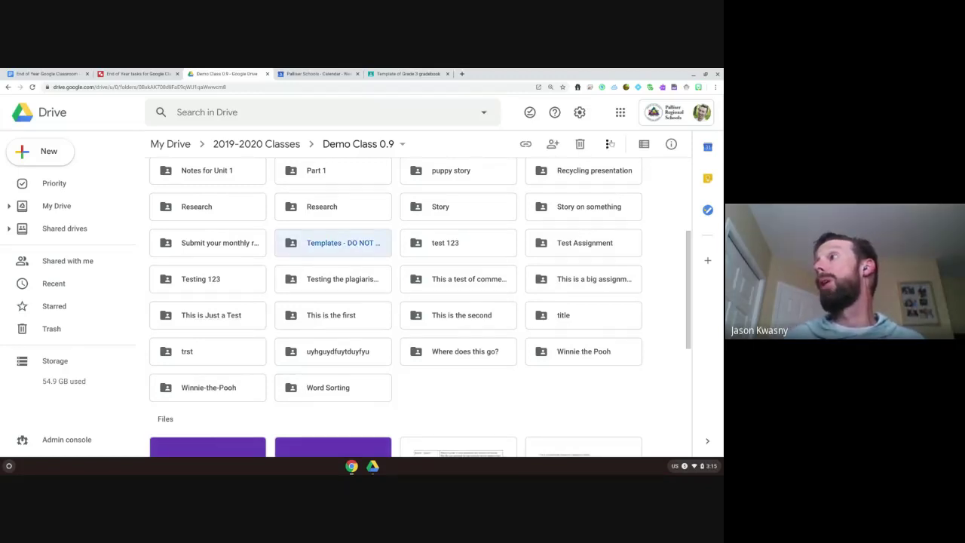
double_click(441, 238)
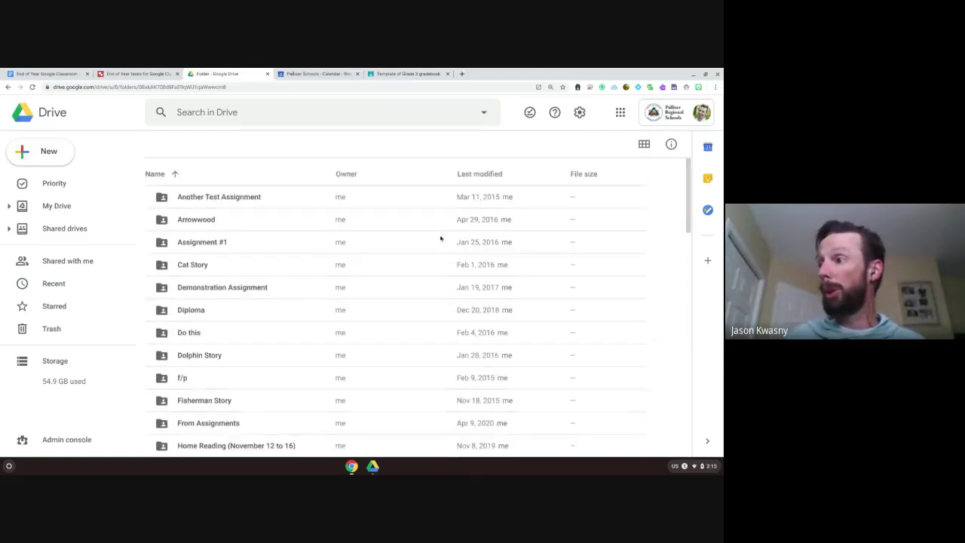
scroll(418, 315, "down", 10)
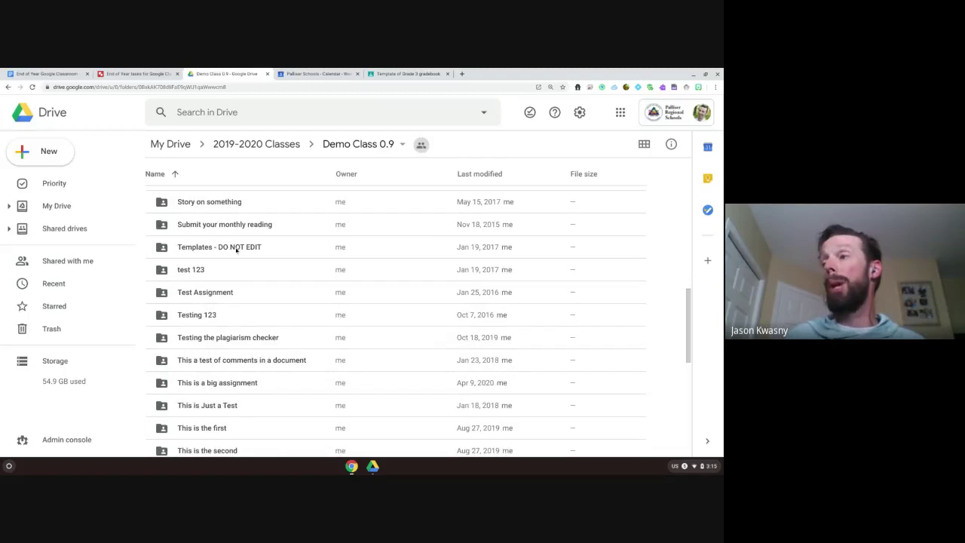
left_click(236, 251)
double_click(235, 250)
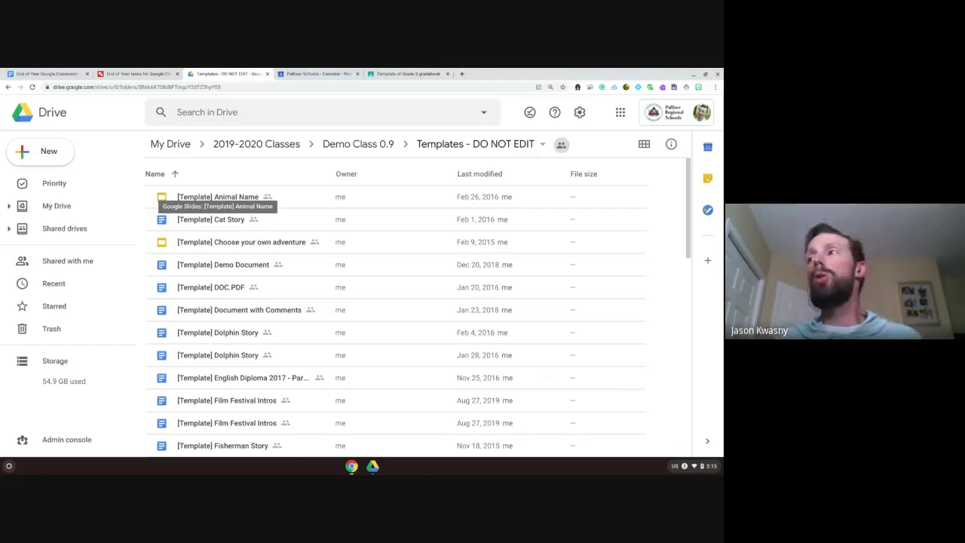
left_click(404, 73)
left_click(339, 106)
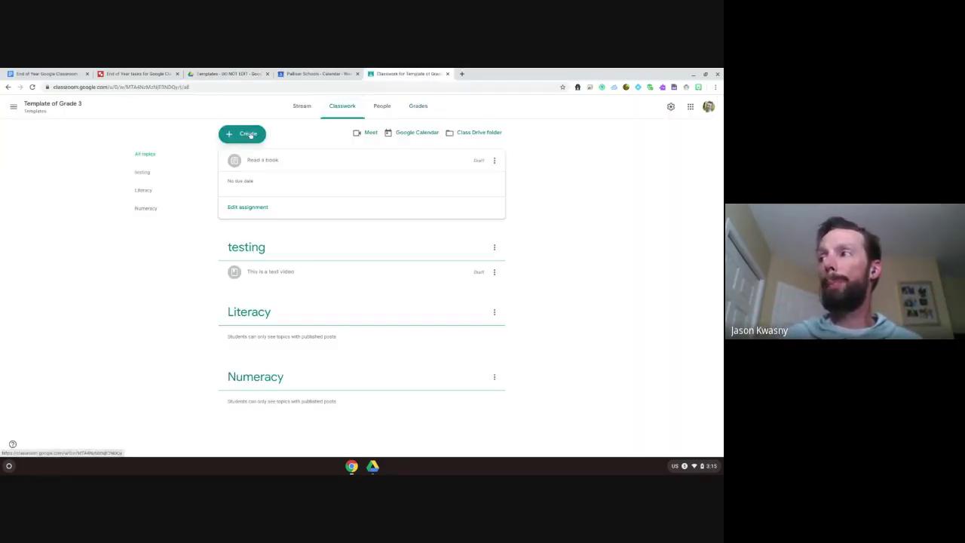
left_click(249, 134)
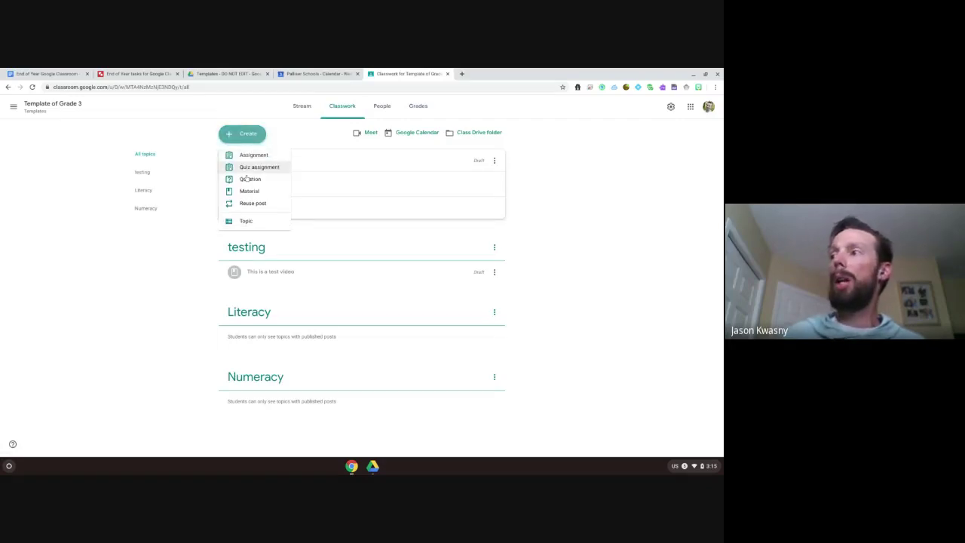
left_click(246, 203)
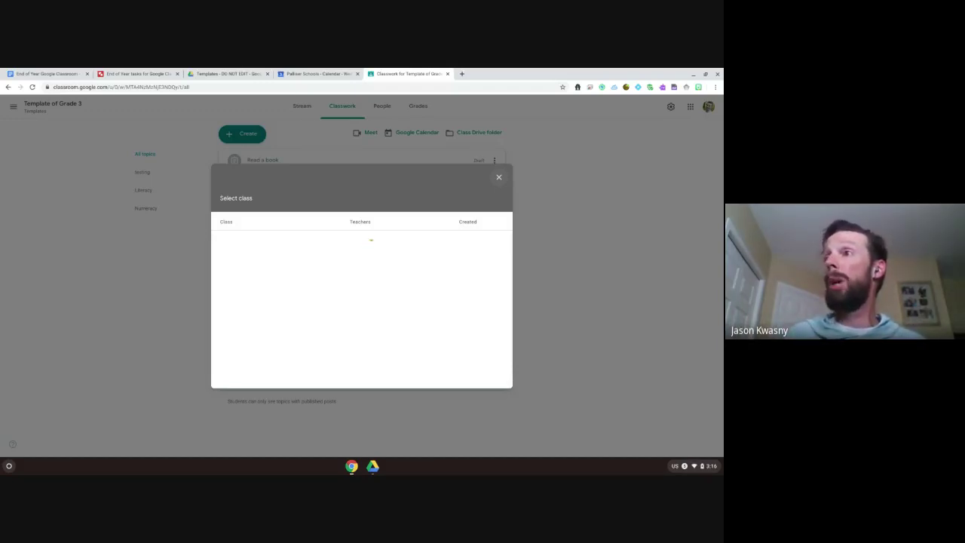
left_click(499, 177)
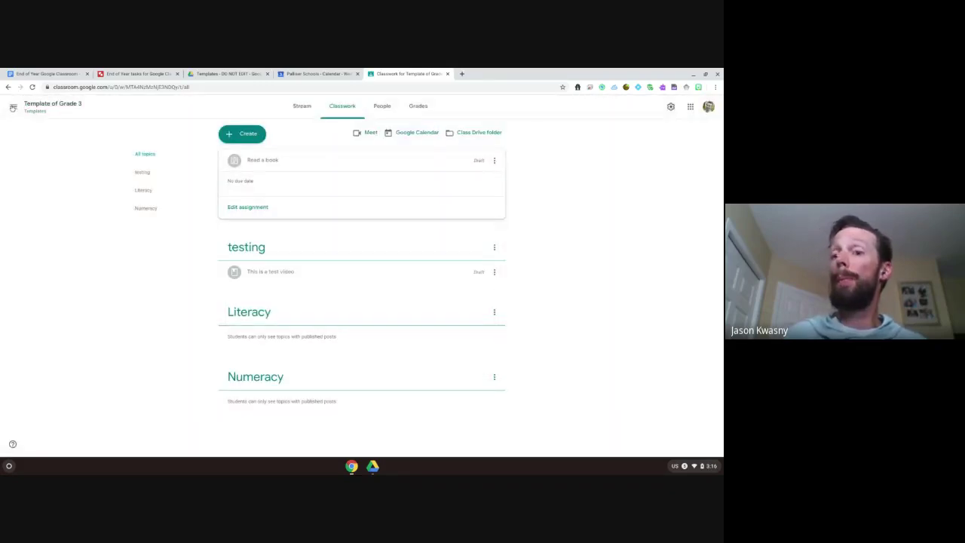
Step: In Google Classroom, start reusing a post in General Demo Class's classwork and list the posts of Demo Class Original
left_click(13, 108)
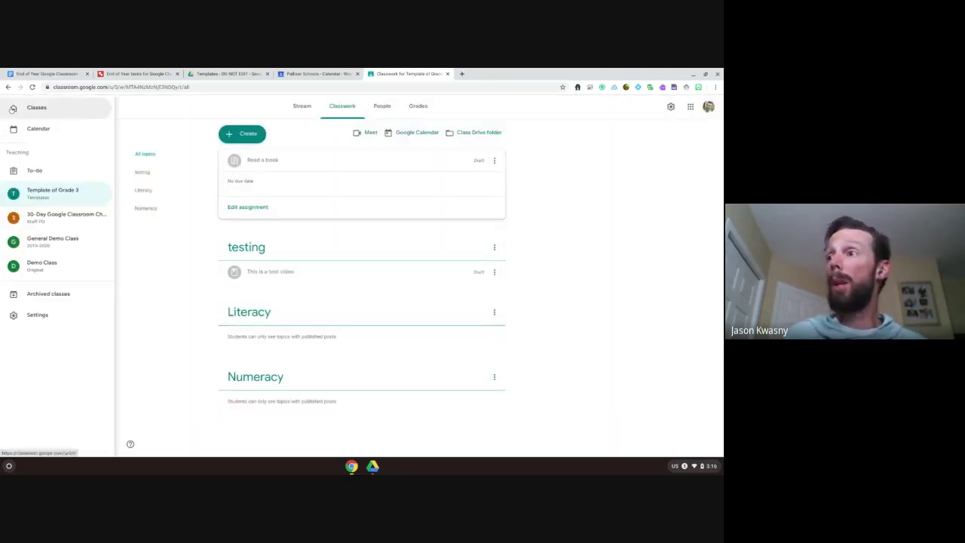
left_click(75, 247)
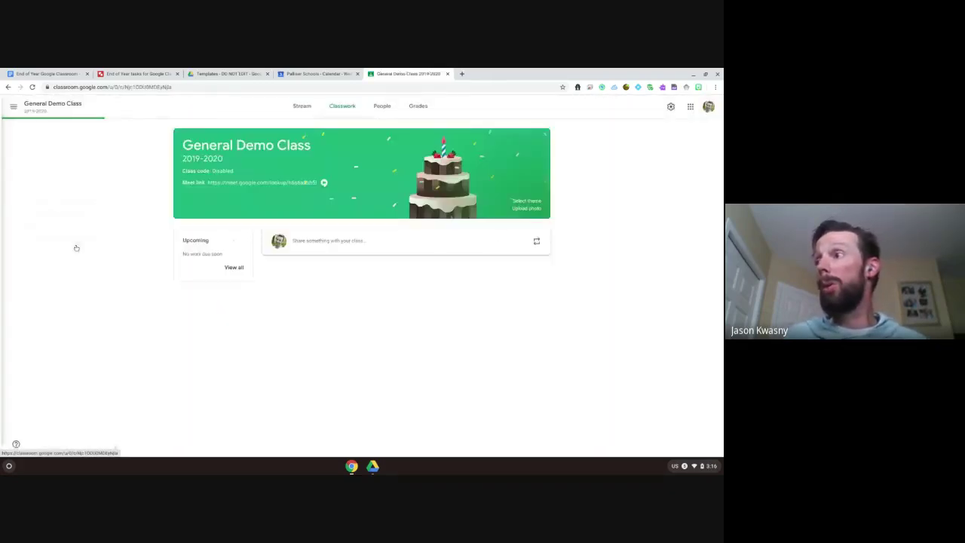
left_click(342, 107)
left_click(246, 133)
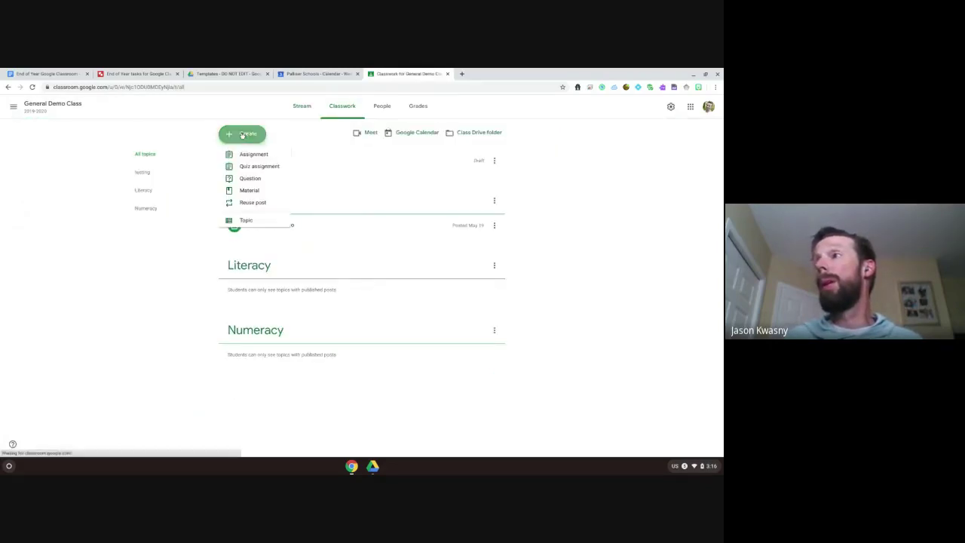
left_click(247, 204)
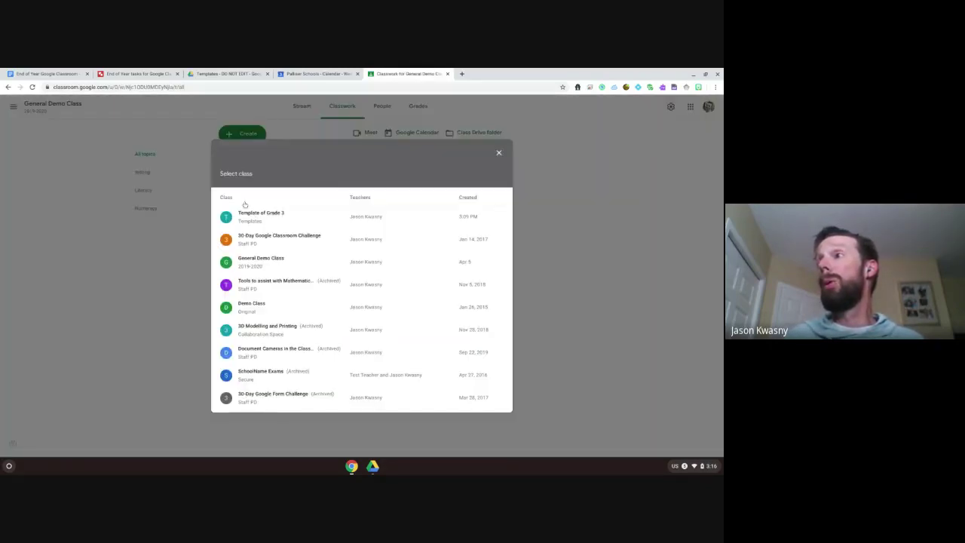
left_click(248, 309)
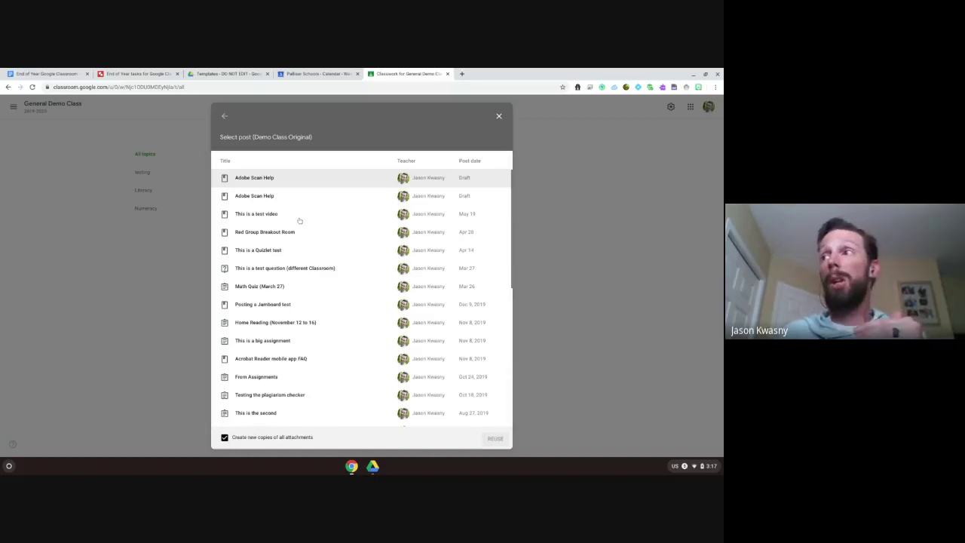
Step: Review the Templates - DO NOT EDIT folder, the End of Year Google Classroom document and the list of reusable posts again
left_click(229, 73)
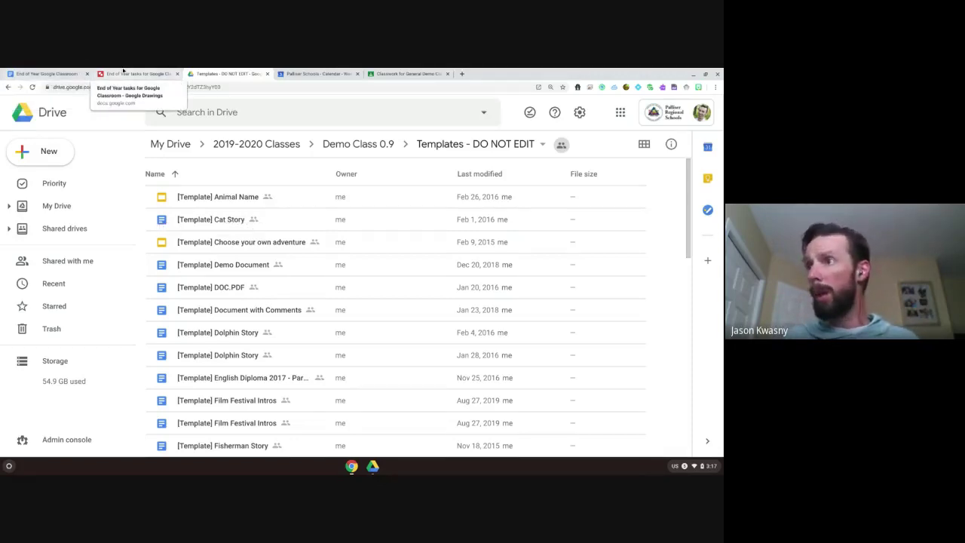
left_click(45, 73)
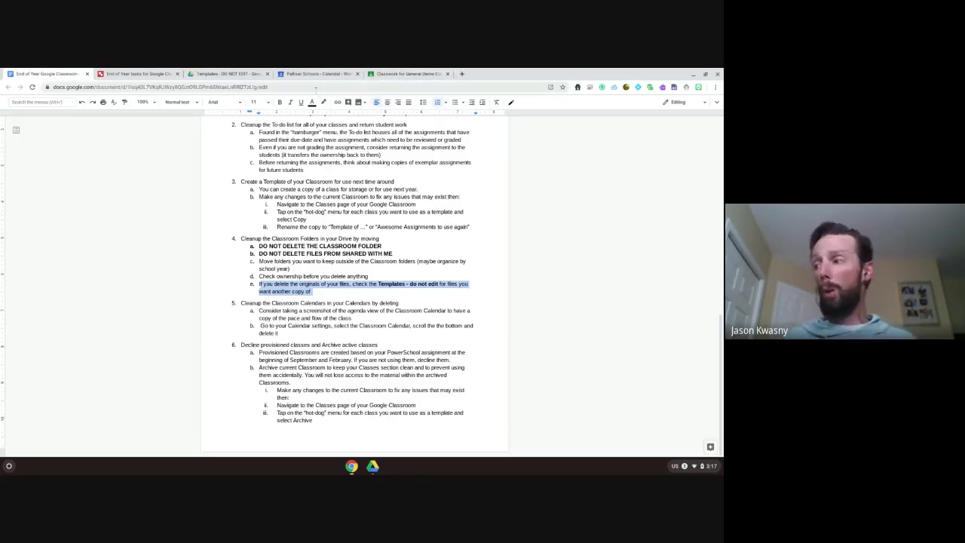
left_click(419, 73)
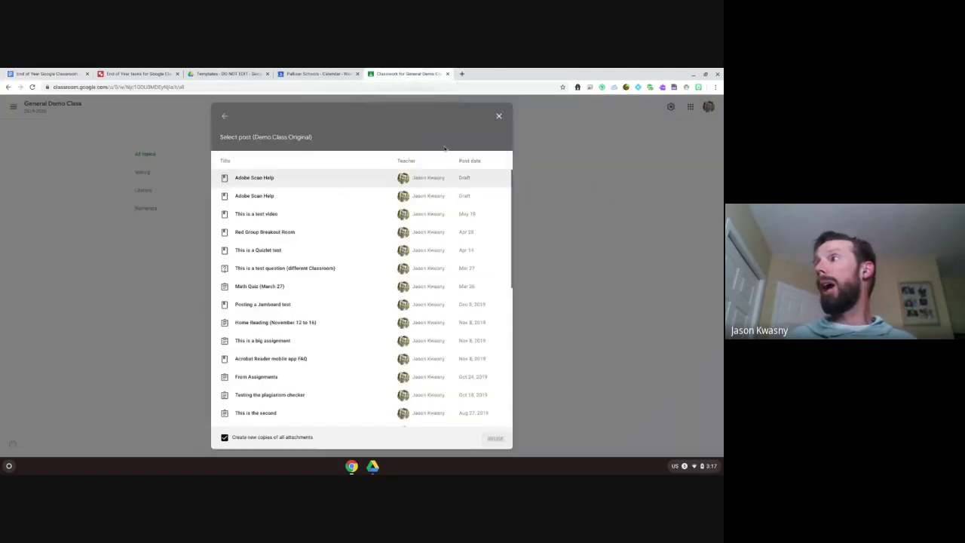
Step: Switch to Google Calendar and hide the owner's personal calendar
left_click(335, 74)
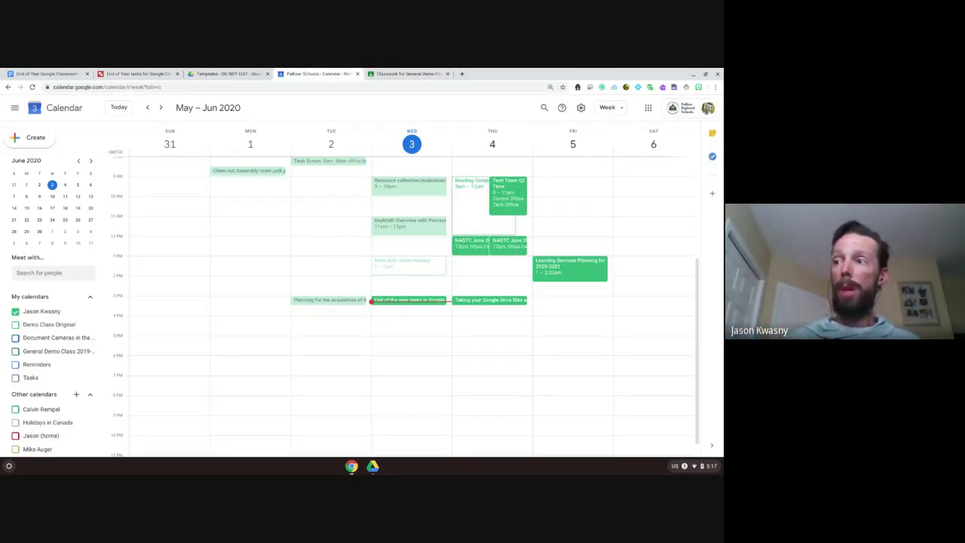
left_click(45, 311)
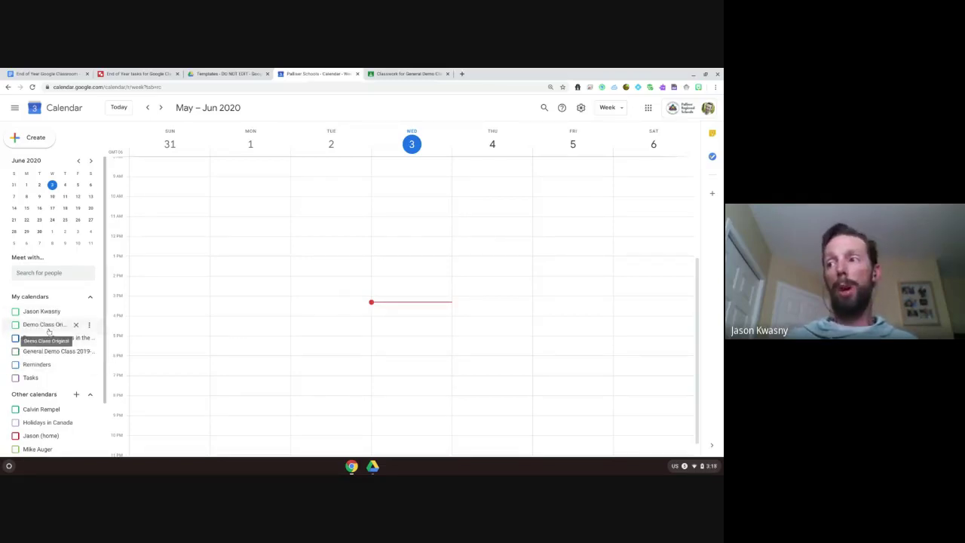
Step: Show the General Demo Class, Document Cameras and Demo Class Original calendars and hide all three again
left_click(16, 352)
left_click(15, 338)
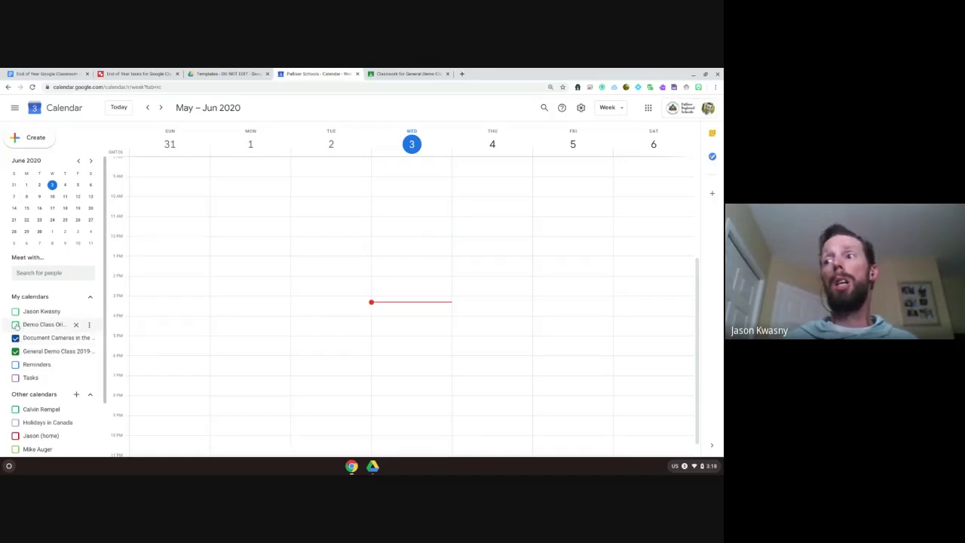
left_click(15, 324)
left_click(15, 312)
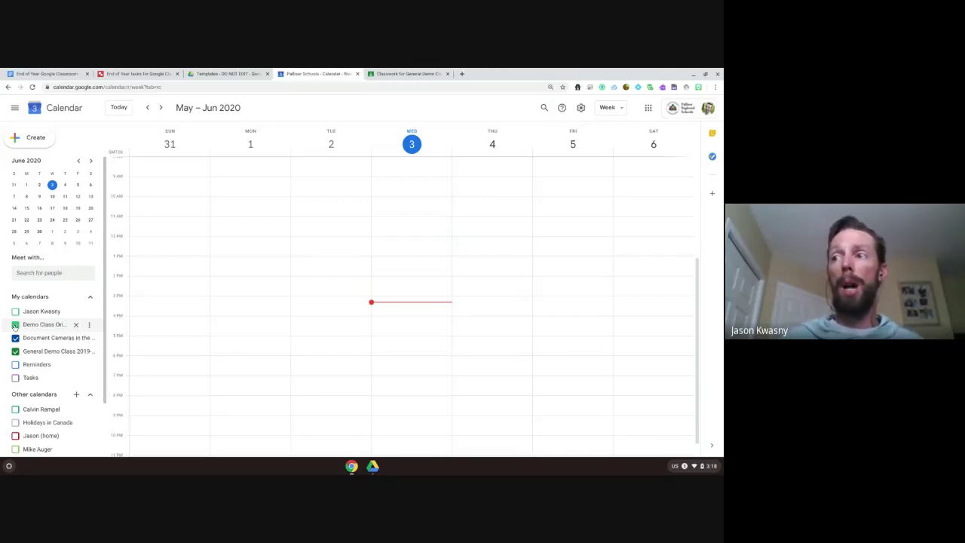
left_click(15, 324)
left_click(15, 338)
left_click(15, 352)
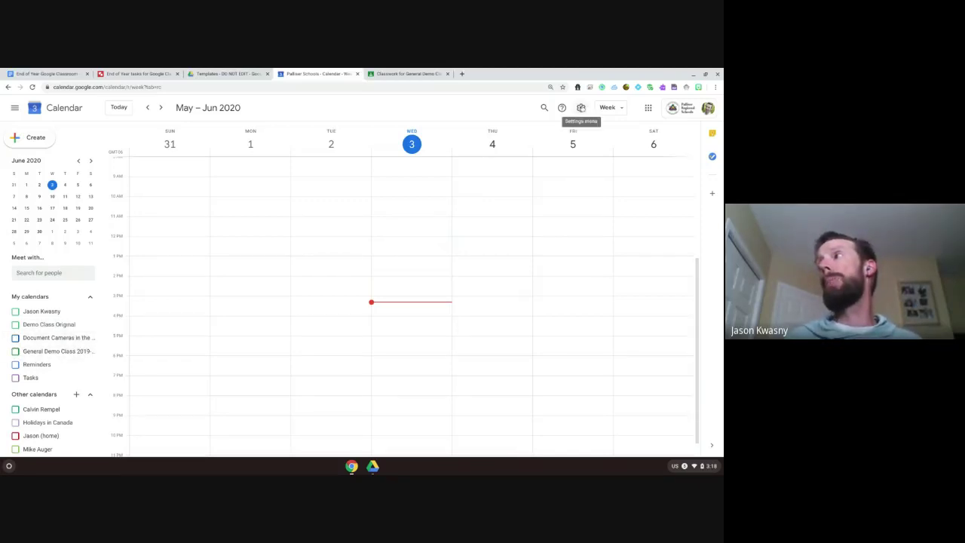
Step: Examine the Remove calendar options in the Demo Class Original calendar's settings and return to the calendar
left_click(580, 109)
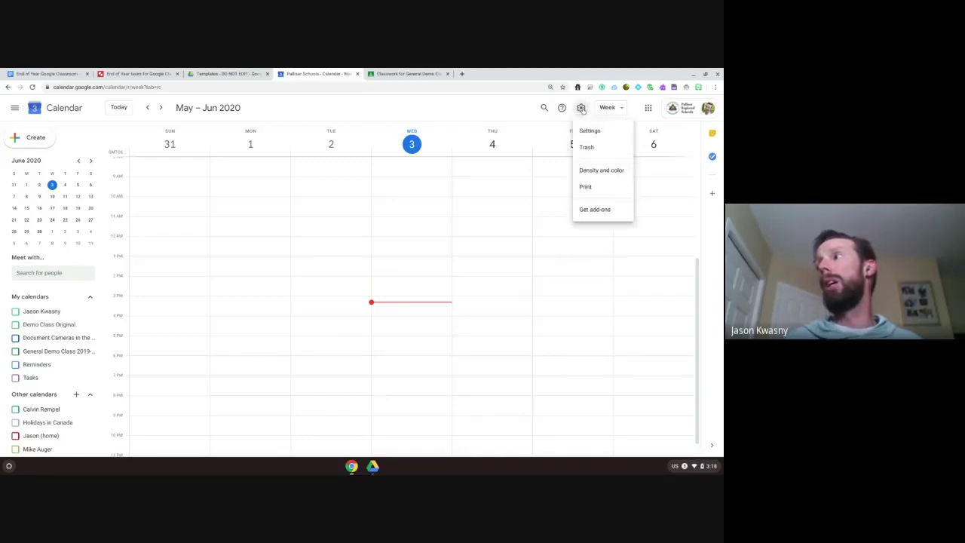
left_click(587, 131)
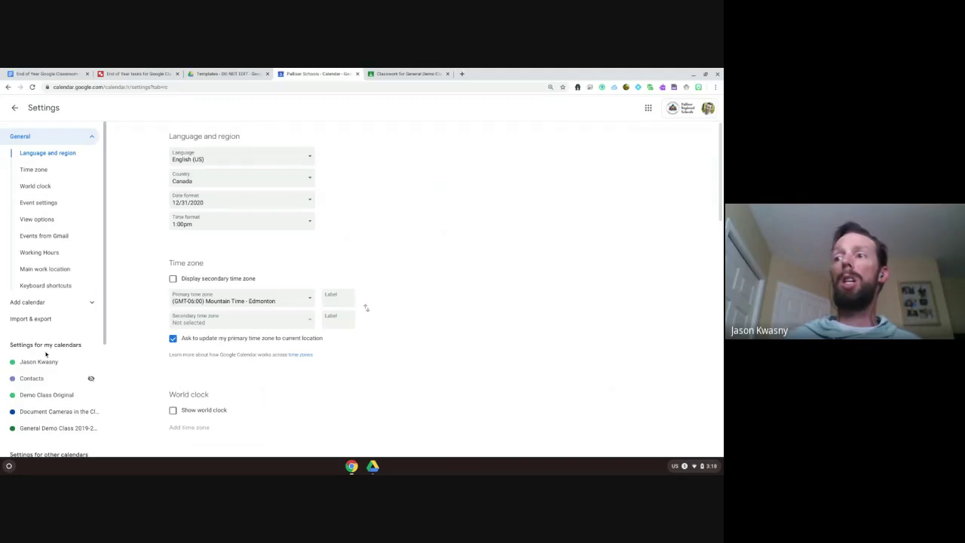
scroll(46, 355, "down", 1)
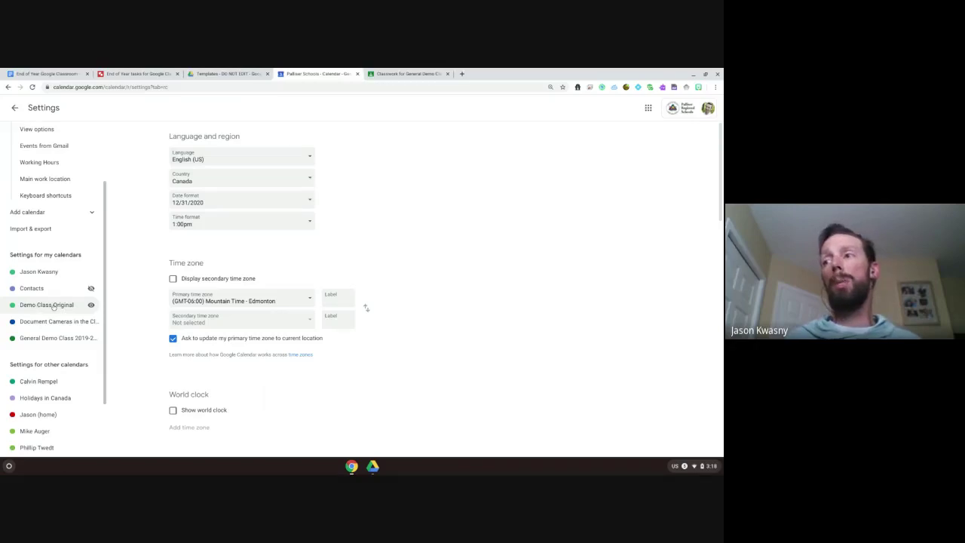
left_click(53, 305)
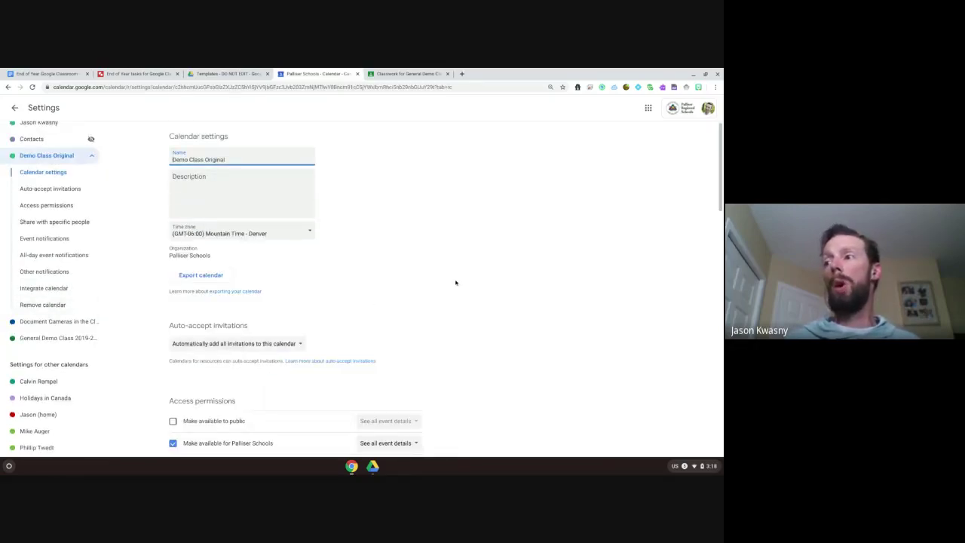
scroll(456, 282, "down", 10)
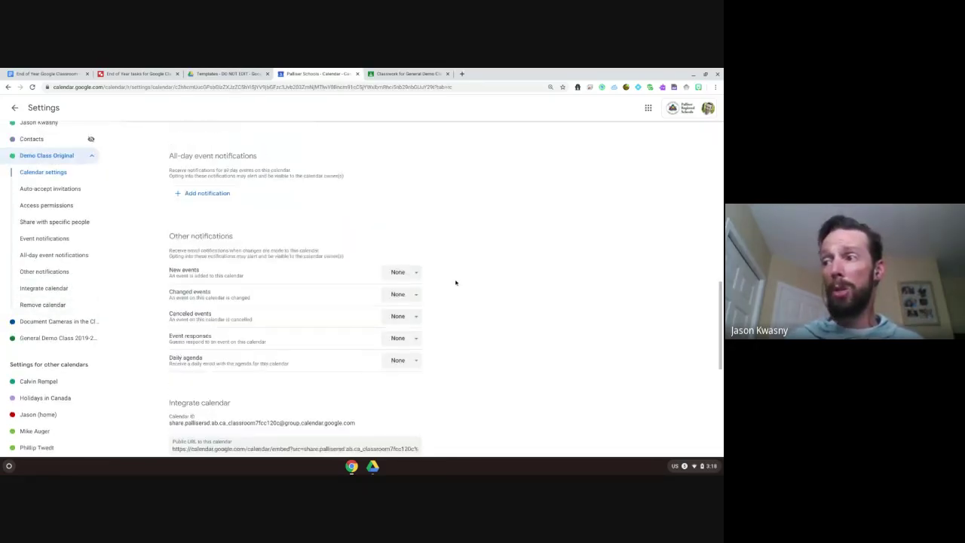
scroll(456, 283, "down", 5)
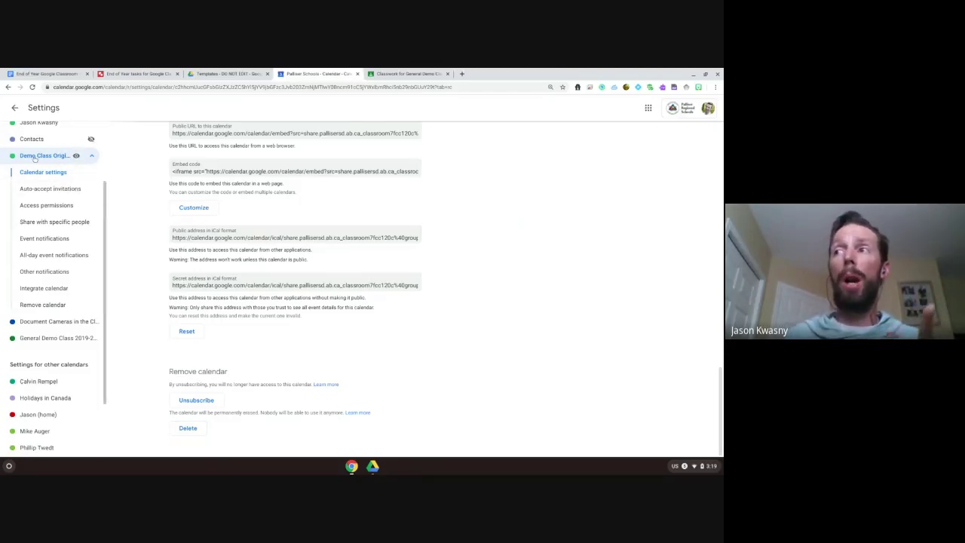
left_click(15, 108)
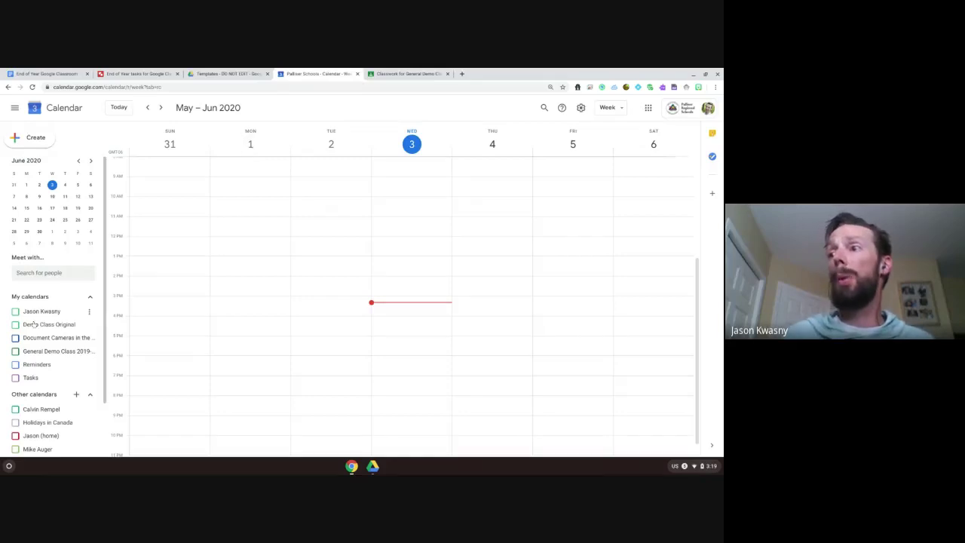
Step: Show the Demo Class Original calendar and switch the calendar to the Schedule view
left_click(32, 324)
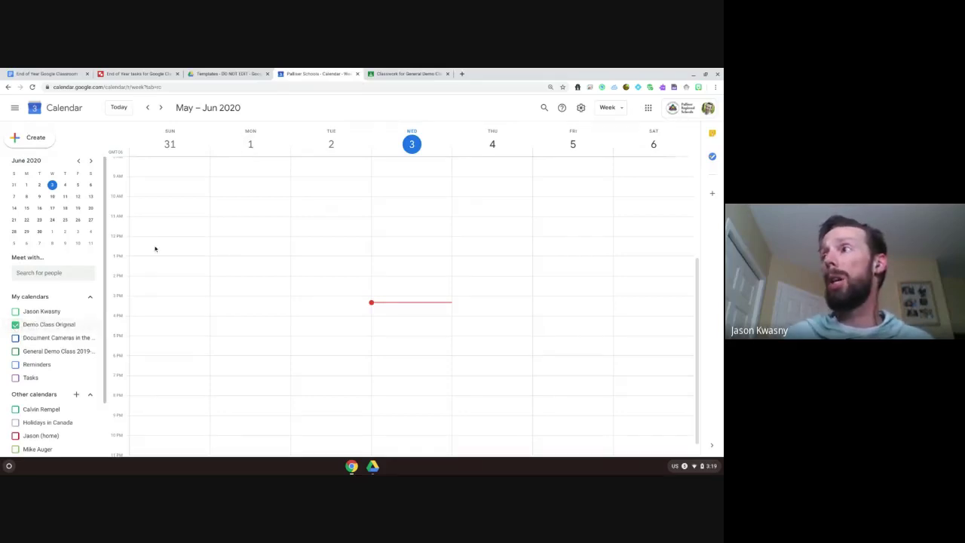
left_click(607, 108)
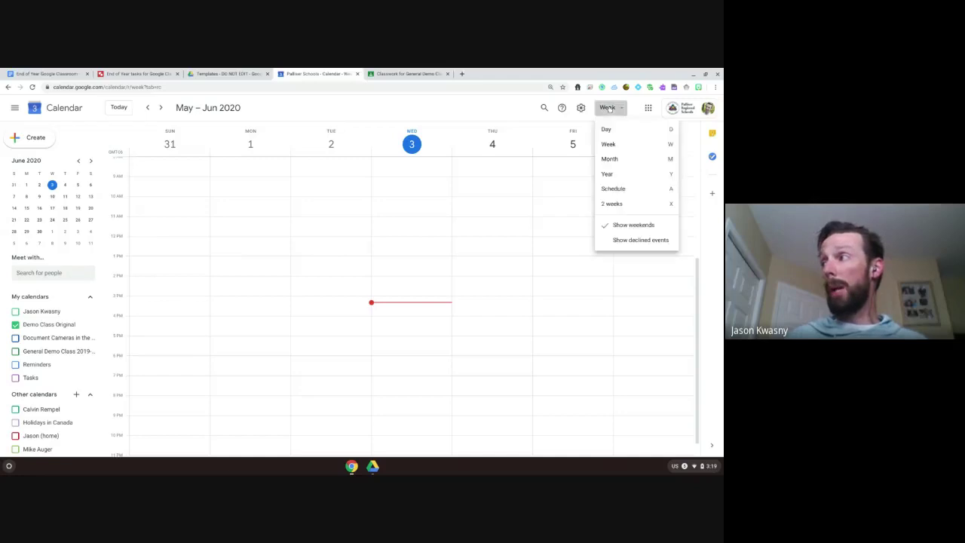
left_click(612, 189)
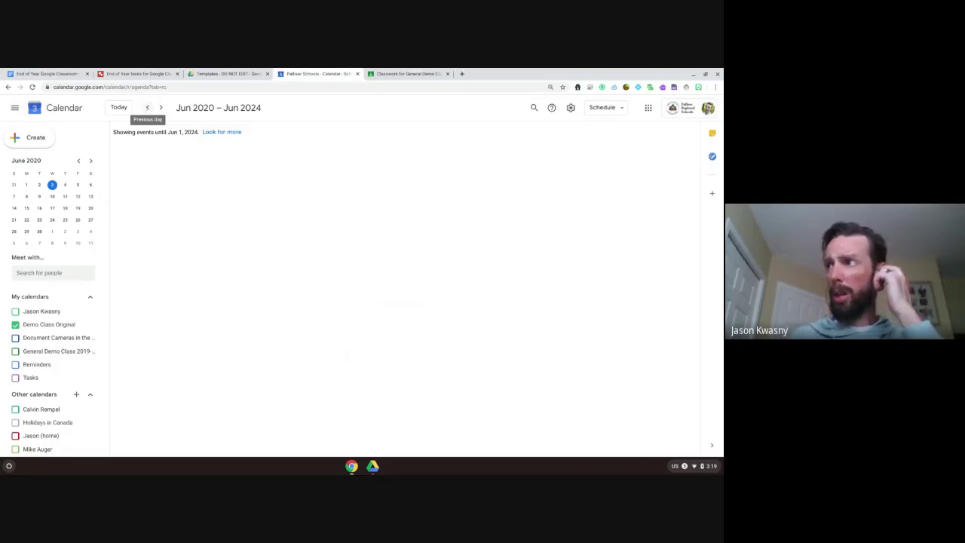
Step: Go back to August 26, 2019 to list the Demo Class Original events from the start of the school year
left_click(146, 108)
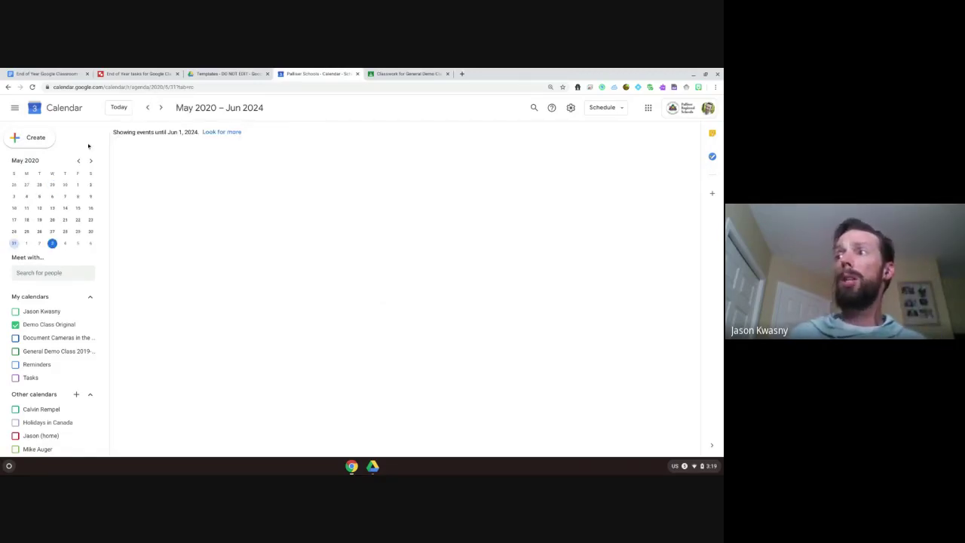
left_click(78, 160)
left_click(79, 161)
left_click(78, 161)
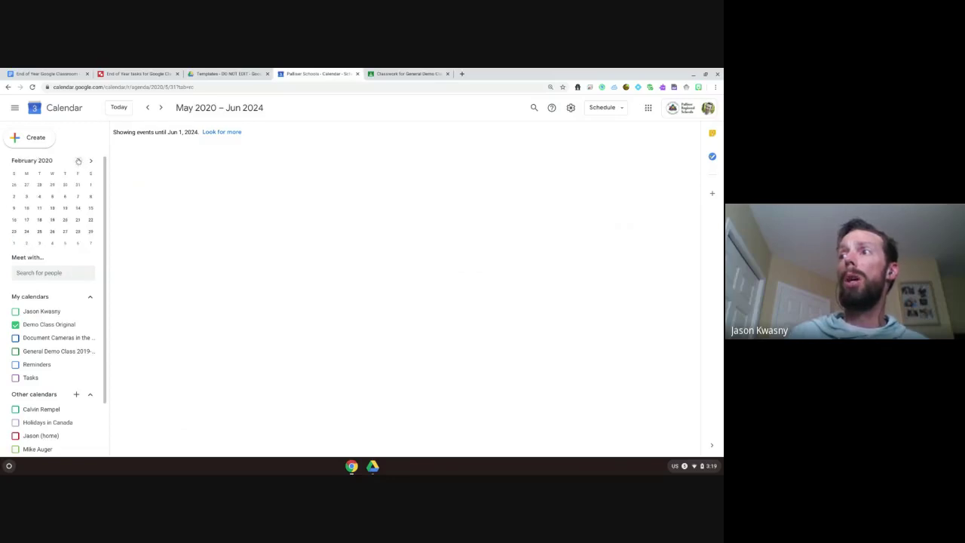
left_click(78, 160)
left_click(79, 161)
left_click(78, 161)
left_click(78, 160)
left_click(78, 161)
left_click(79, 161)
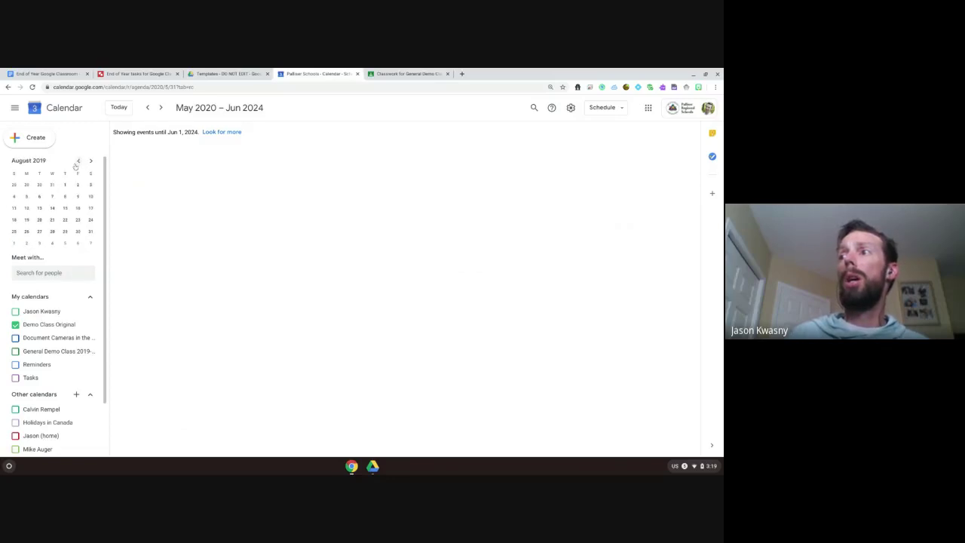
left_click(27, 231)
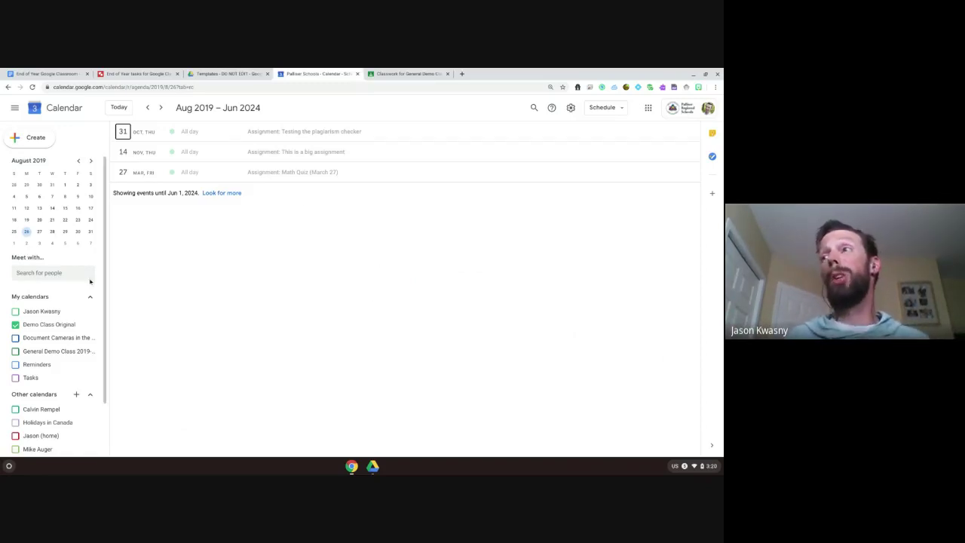
Step: Permanently delete the Demo Class Original calendar in the calendar settings and return to the calendar
left_click(571, 108)
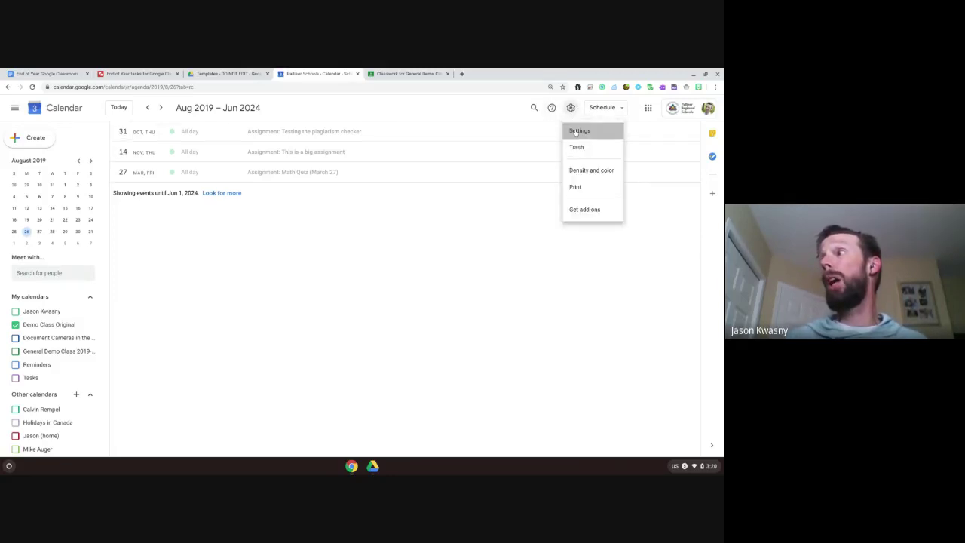
left_click(577, 132)
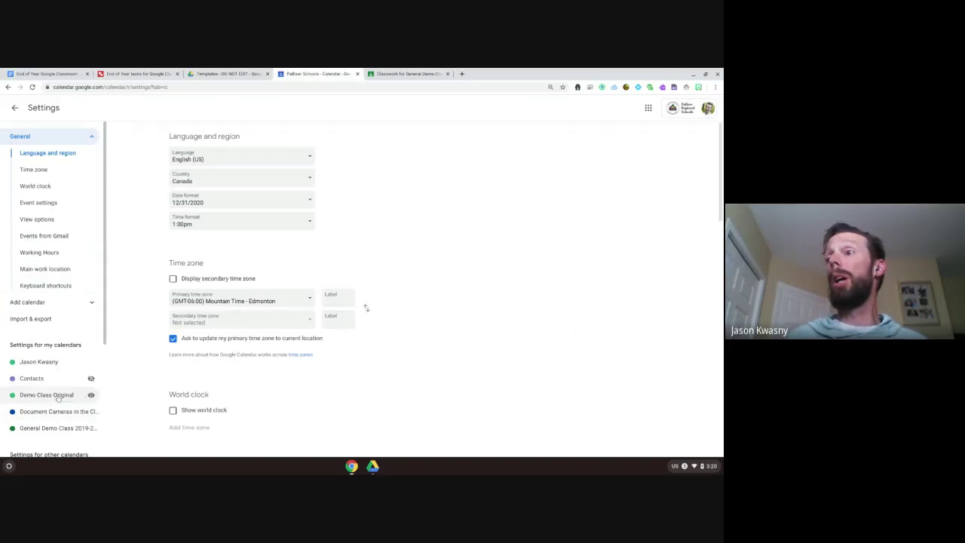
left_click(59, 397)
scroll(431, 339, "down", 10)
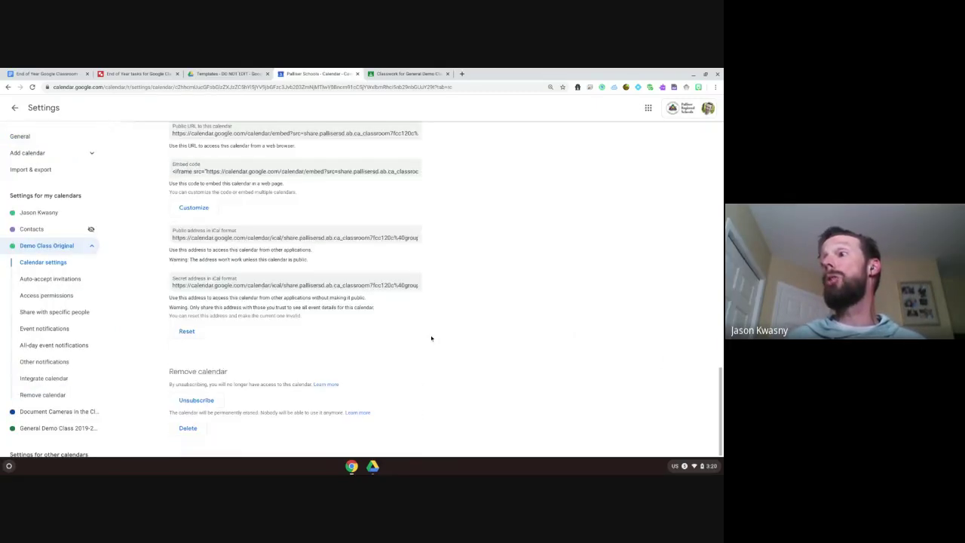
left_click(185, 433)
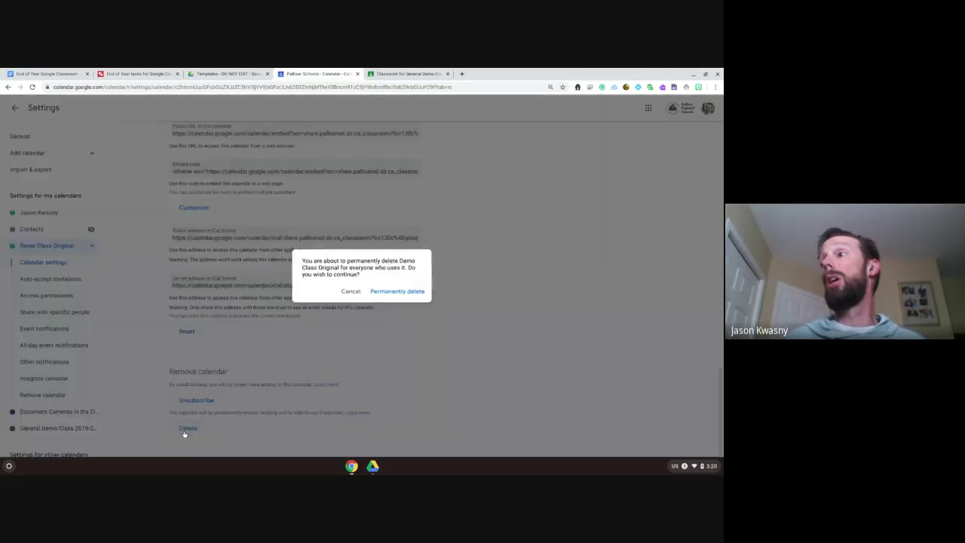
left_click(412, 293)
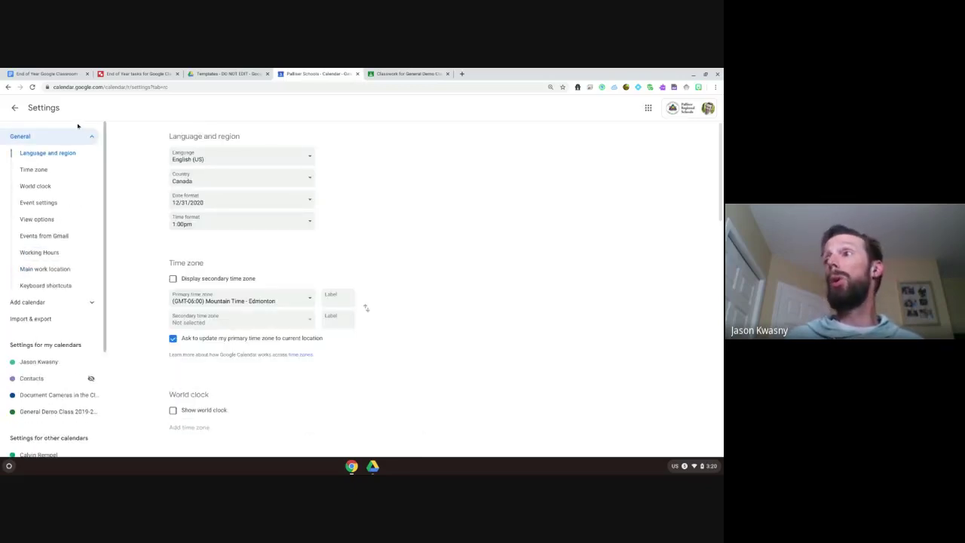
left_click(15, 108)
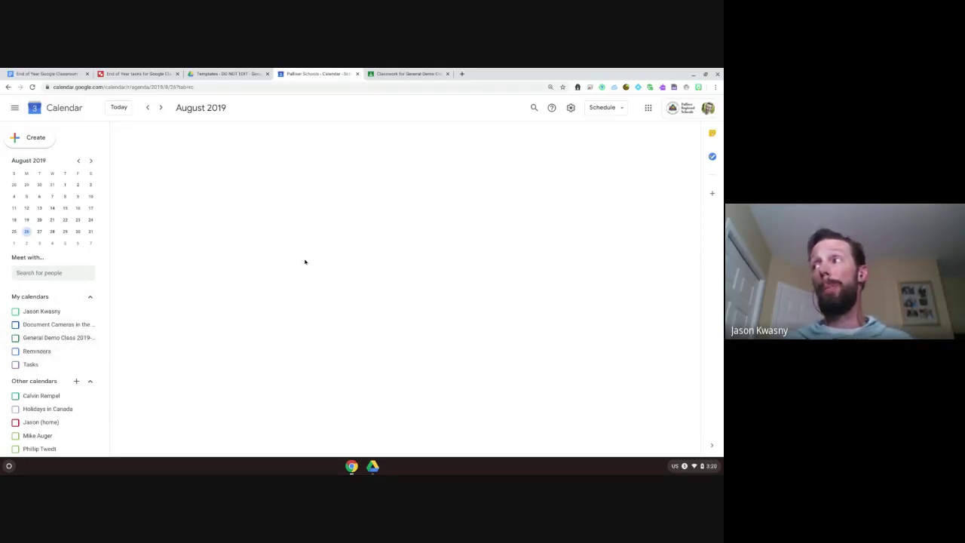
Step: Switch to the End of Year Google Classroom document and read the section on declining provisioned classes and archiving active ones
left_click(72, 74)
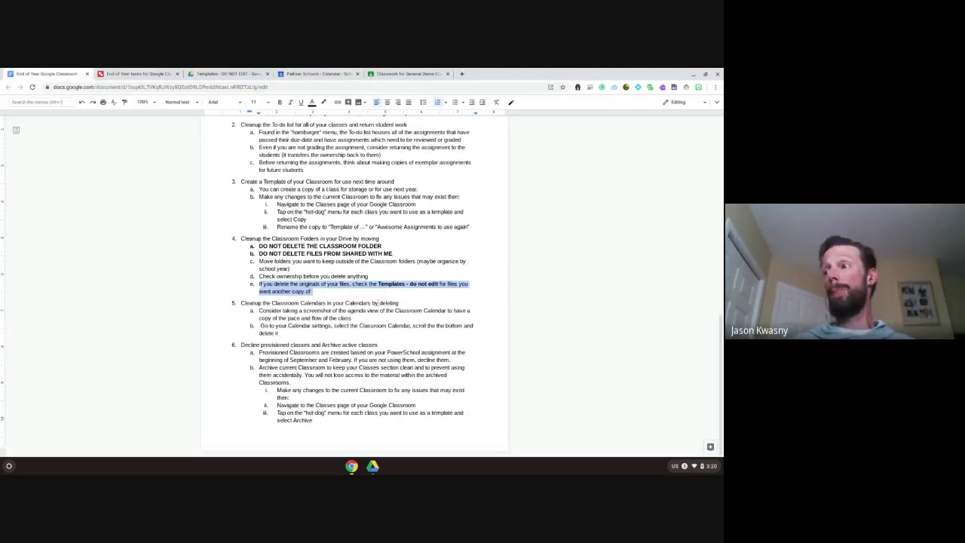
left_click(377, 351)
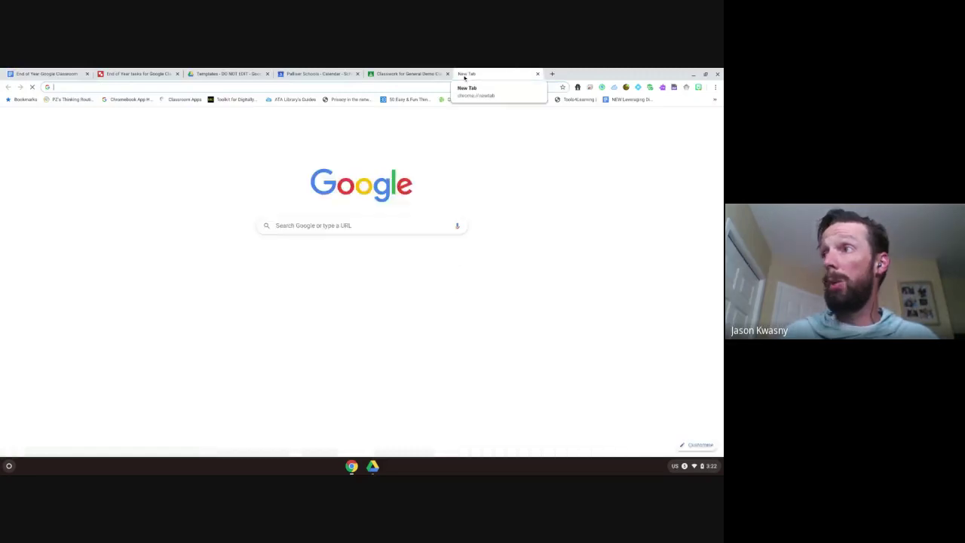
Step: Open the Little SIS site in a new browser tab and log in with the school G Suite account
type("little")
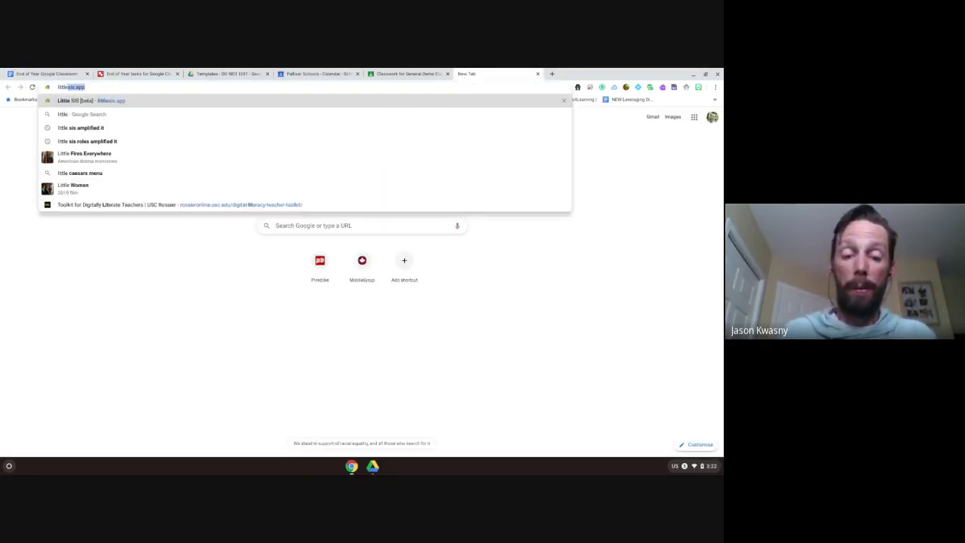
type("sis")
key("Return")
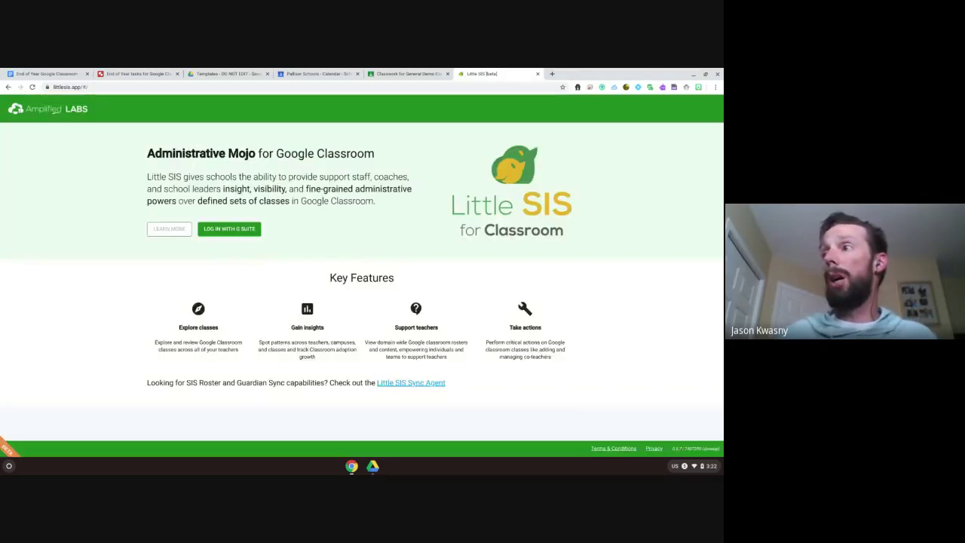
left_click(230, 229)
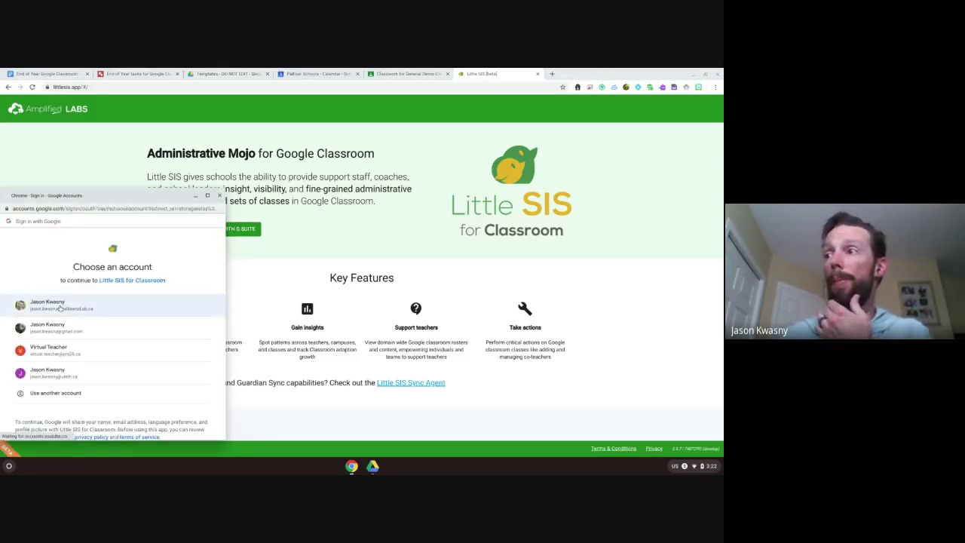
left_click(61, 308)
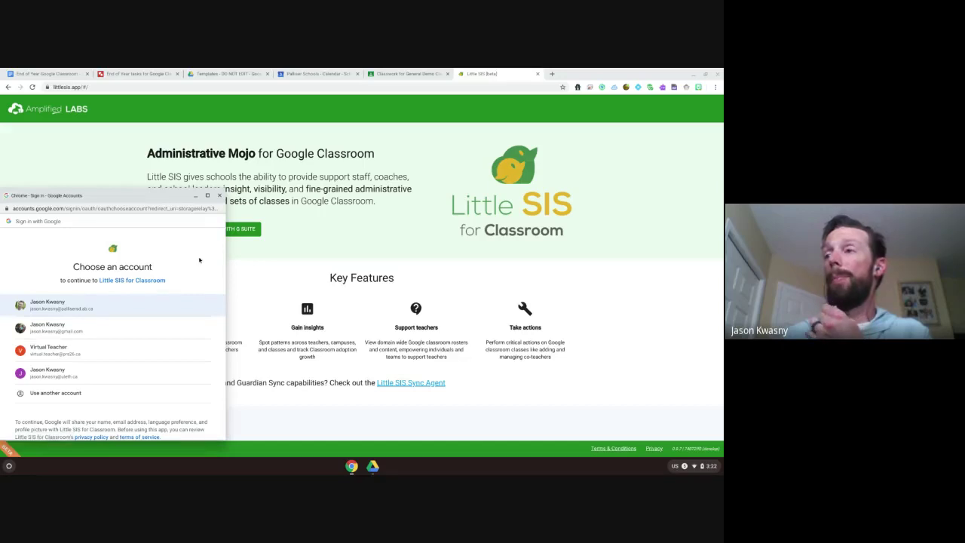
left_click(51, 309)
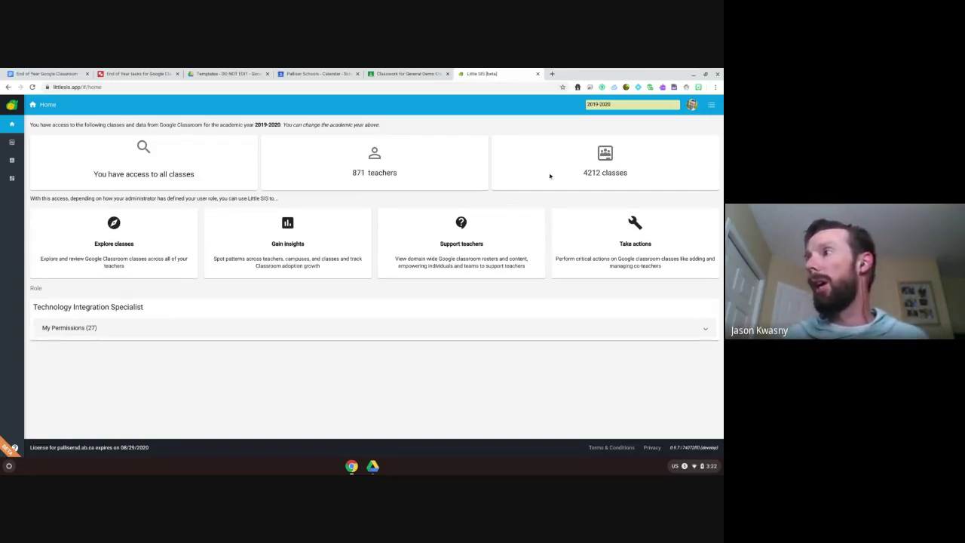
Step: View the list of all 2019-2020 classes in Little SIS and the Insights overview of classes by state
left_click(624, 177)
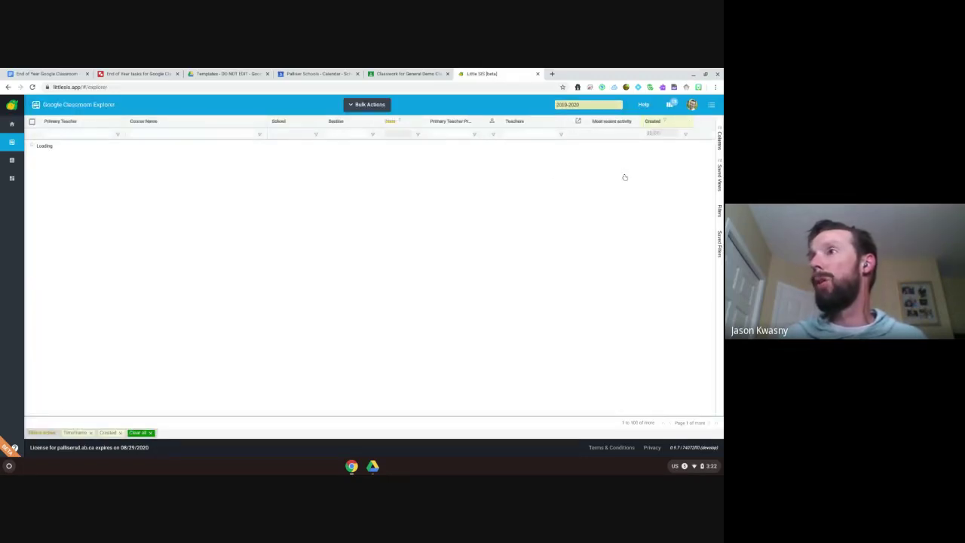
mouse_move(15, 144)
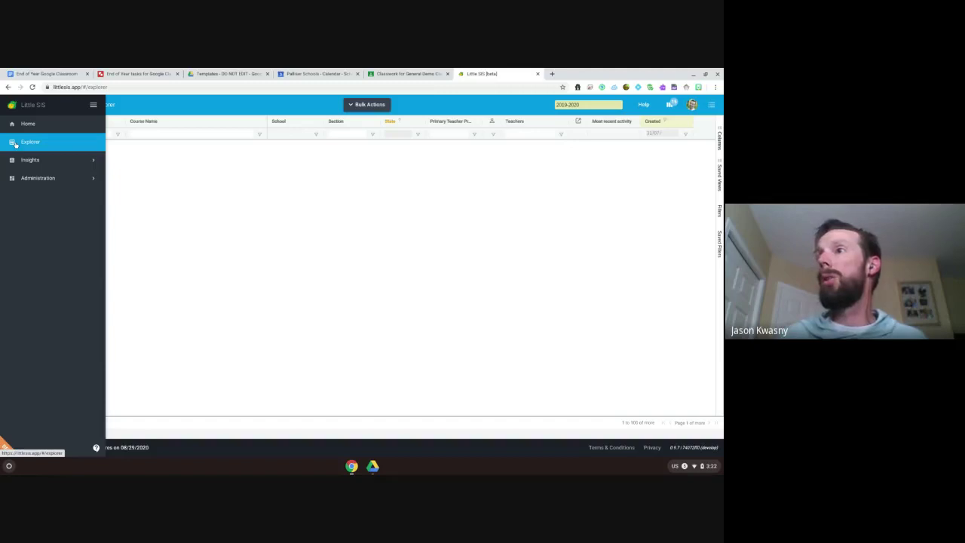
left_click(27, 161)
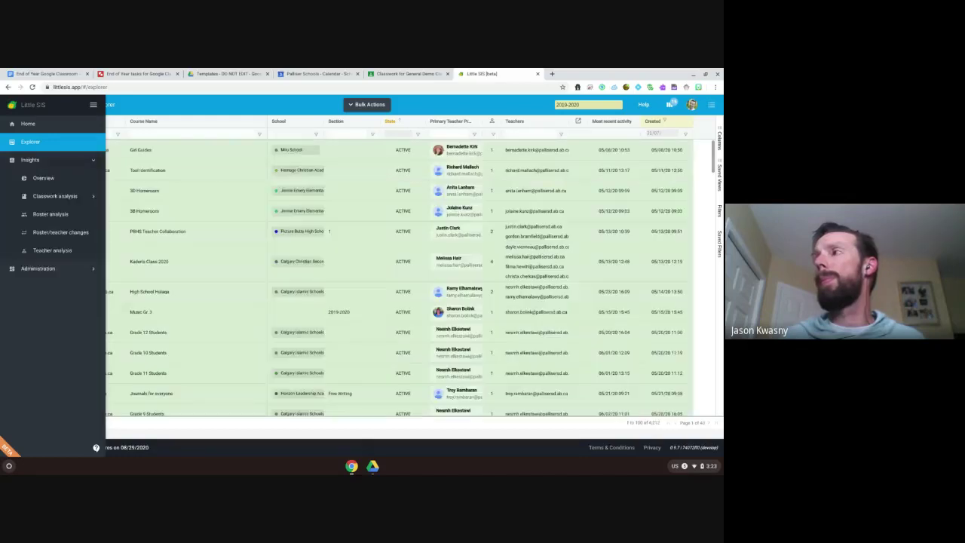
left_click(40, 179)
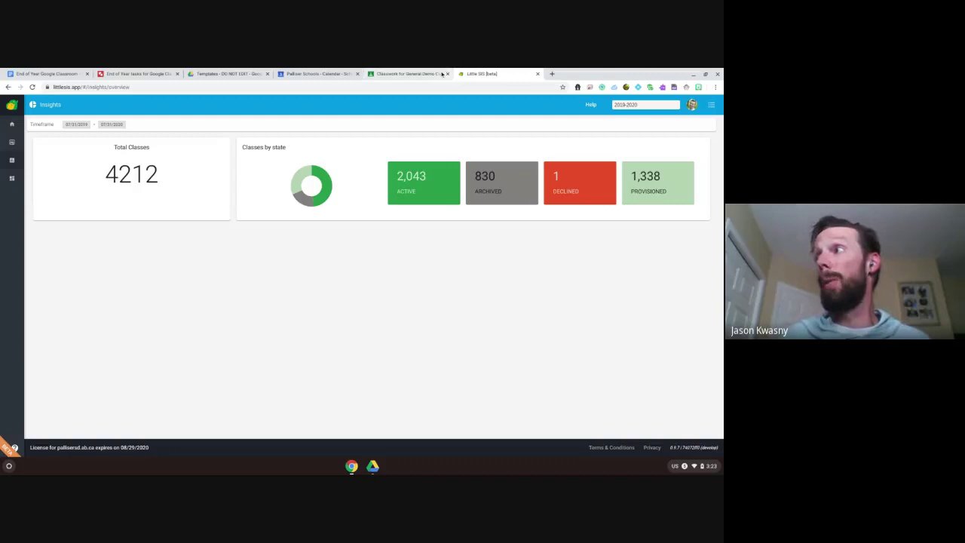
Step: Switch to Google Classroom, dismiss the Demo Class Original post selection and go to the Classes page
left_click(407, 74)
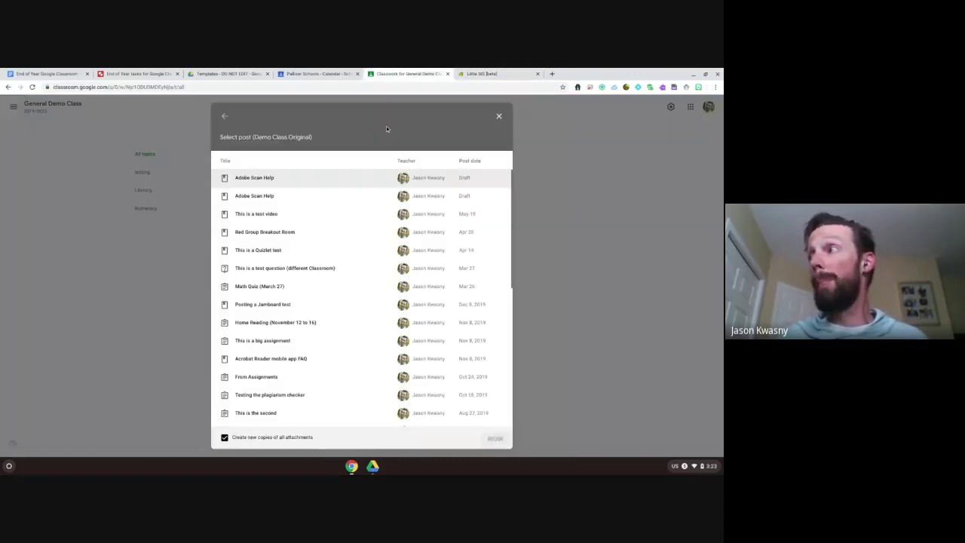
left_click(499, 125)
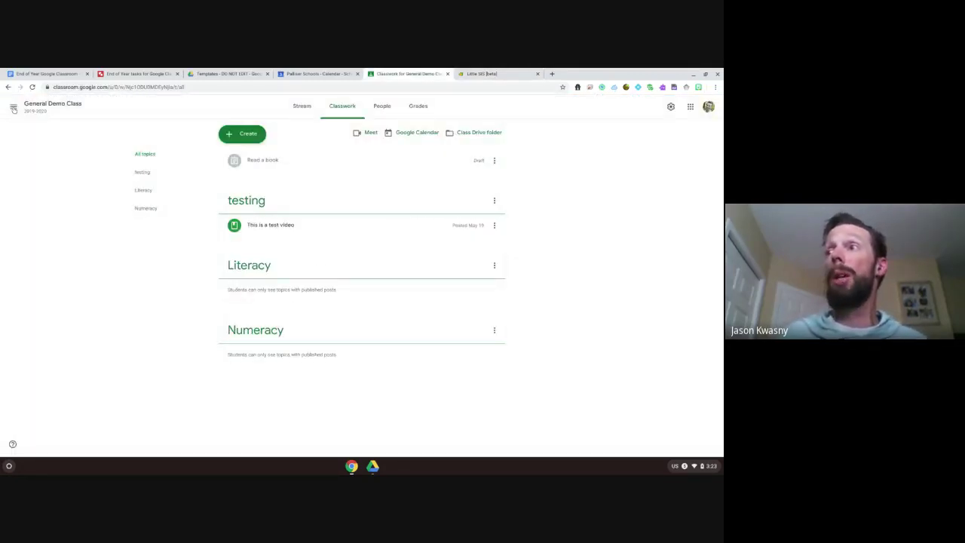
left_click(14, 110)
left_click(35, 110)
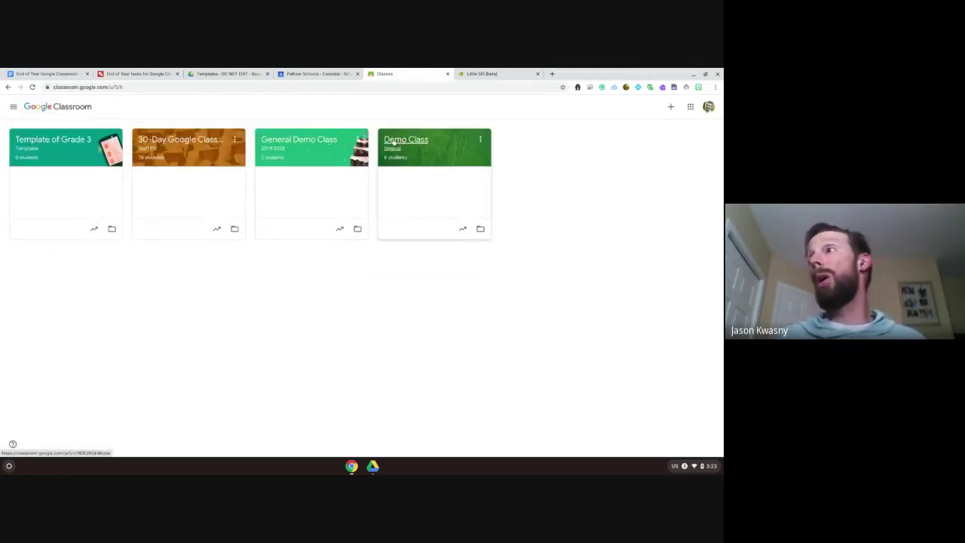
Step: Archive the Demo Class
left_click(481, 141)
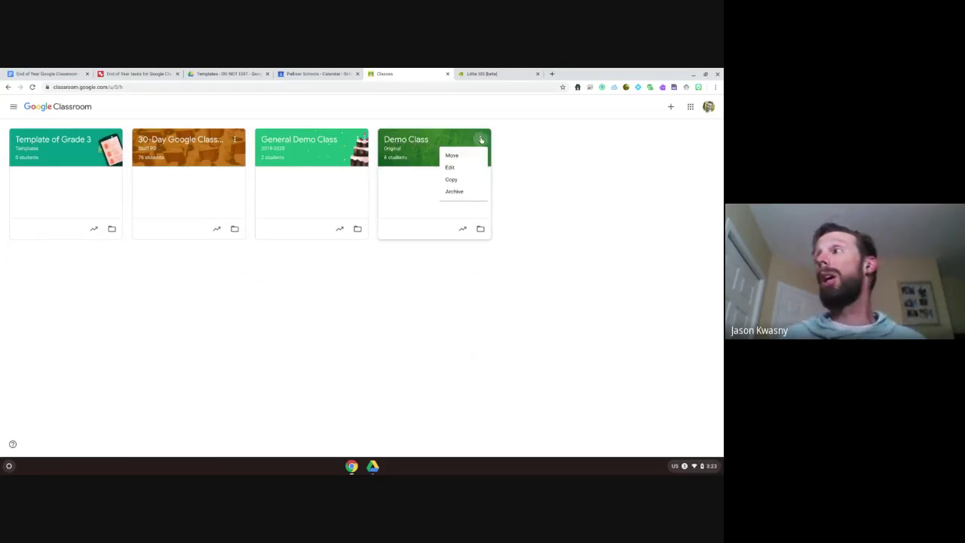
left_click(460, 191)
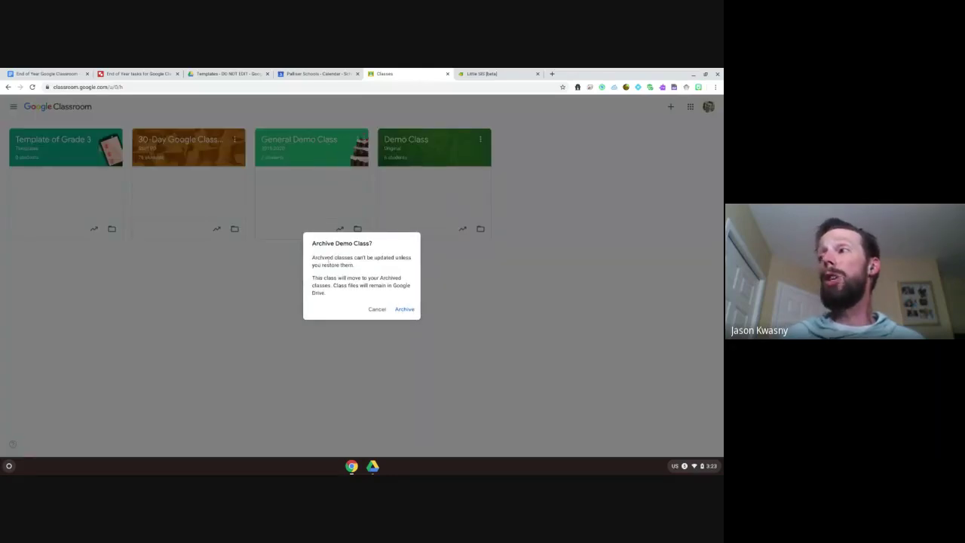
left_click(403, 308)
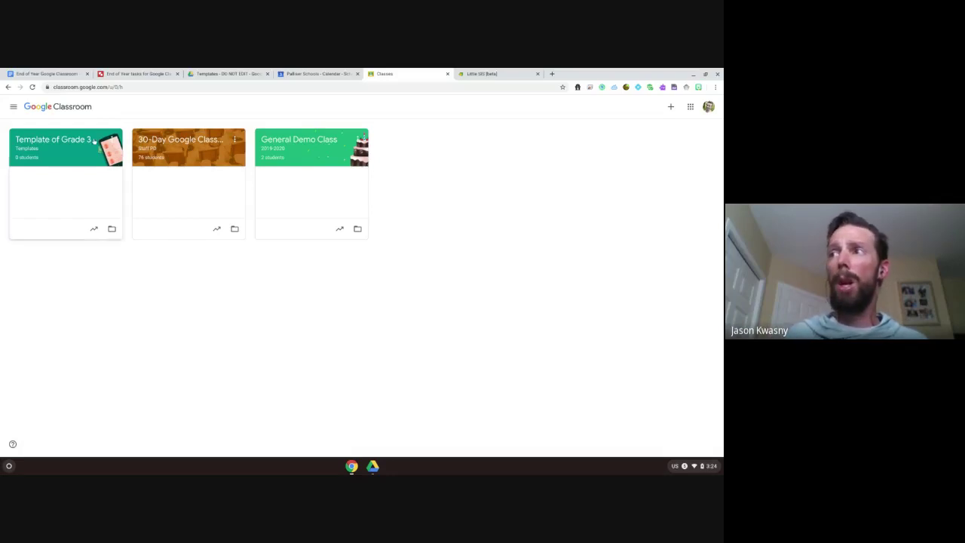
Step: View the archived classes and examine the options available for the archived Demo Class
left_click(13, 106)
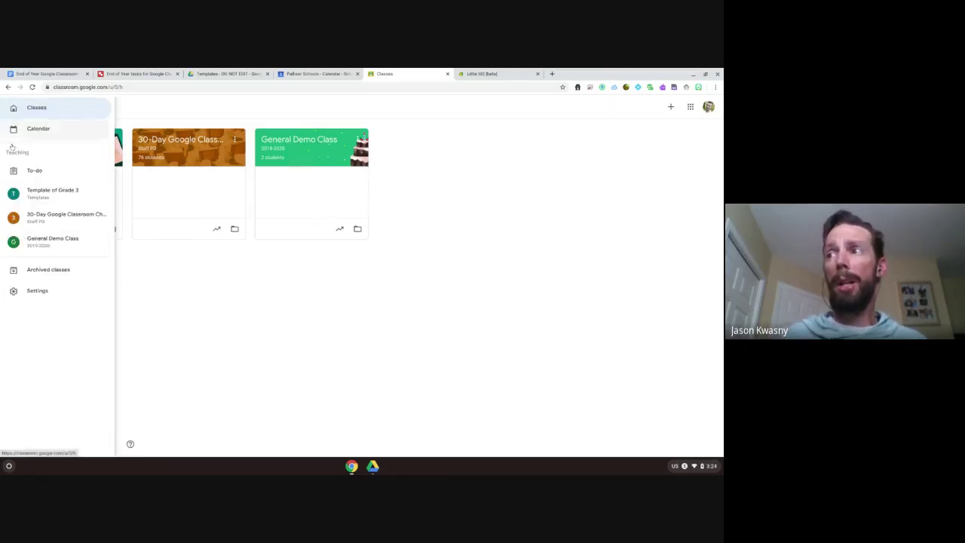
left_click(38, 270)
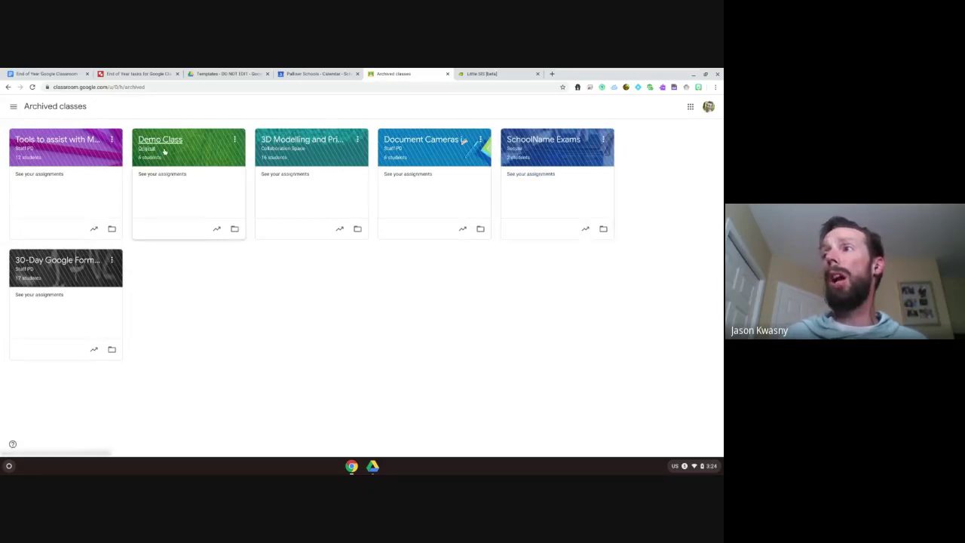
left_click(234, 138)
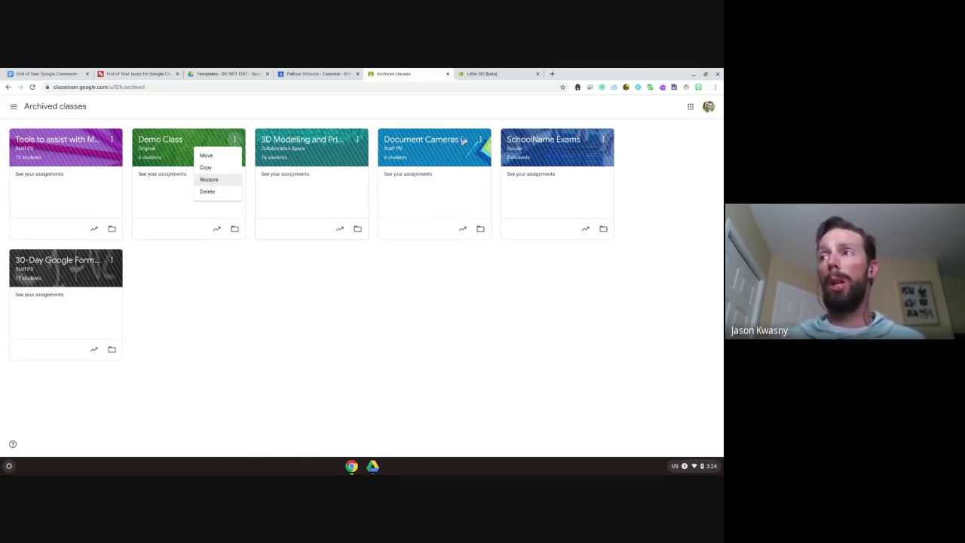
left_click(131, 115)
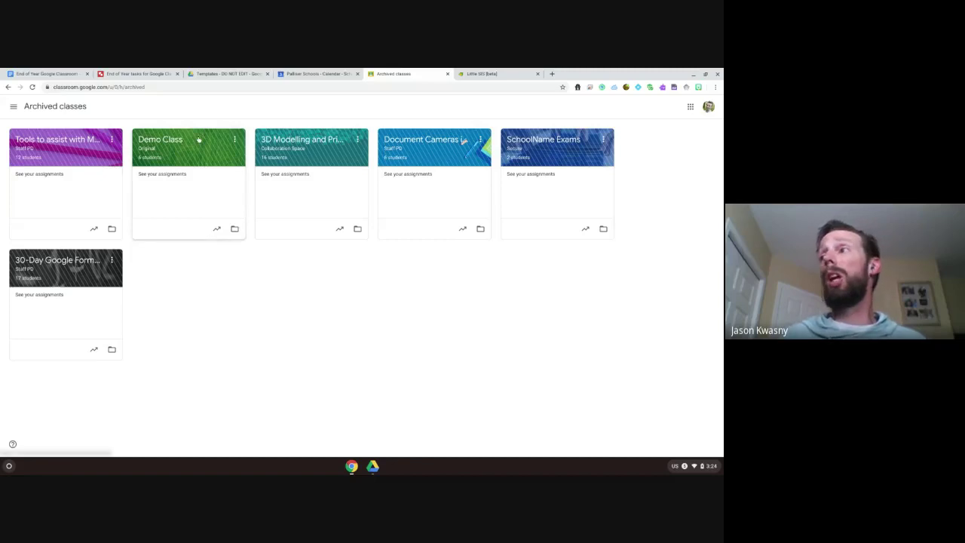
Step: Reorder the archived classes with Demo Class first and the Tools to assist class fifth, and return to the Classes page
left_click_drag(198, 139, 78, 141)
left_click_drag(193, 143, 568, 152)
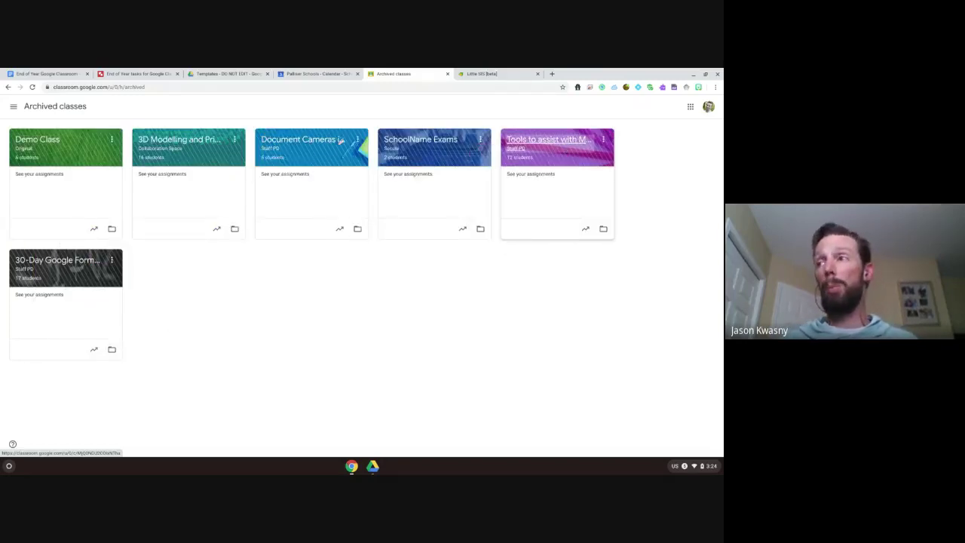
left_click(13, 106)
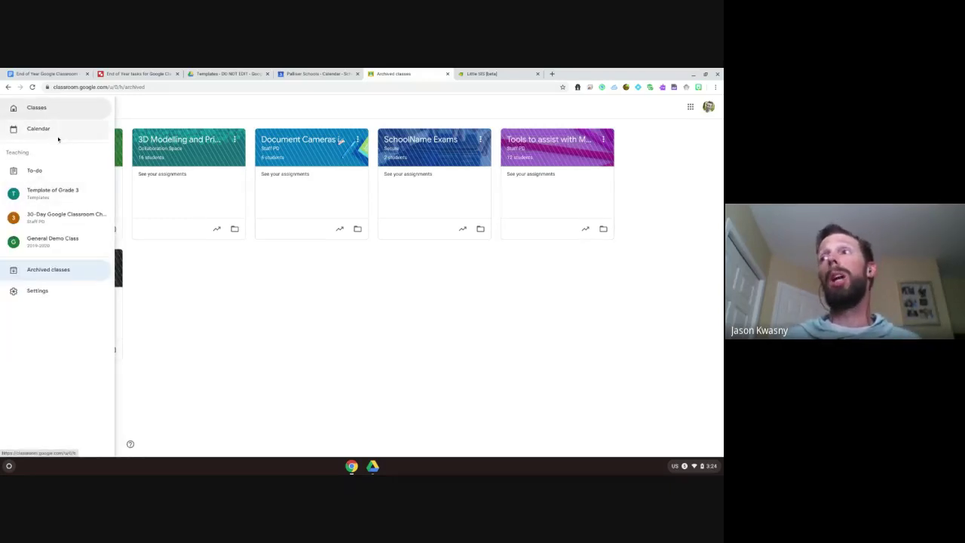
left_click(44, 106)
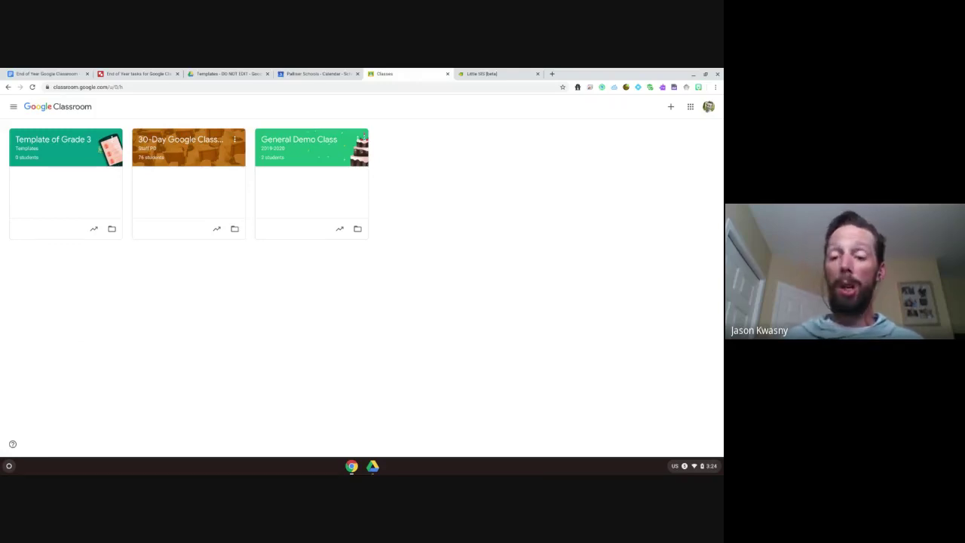
Step: Return to the End of Year Google Classroom document to review the cleanup checklist
left_click(136, 74)
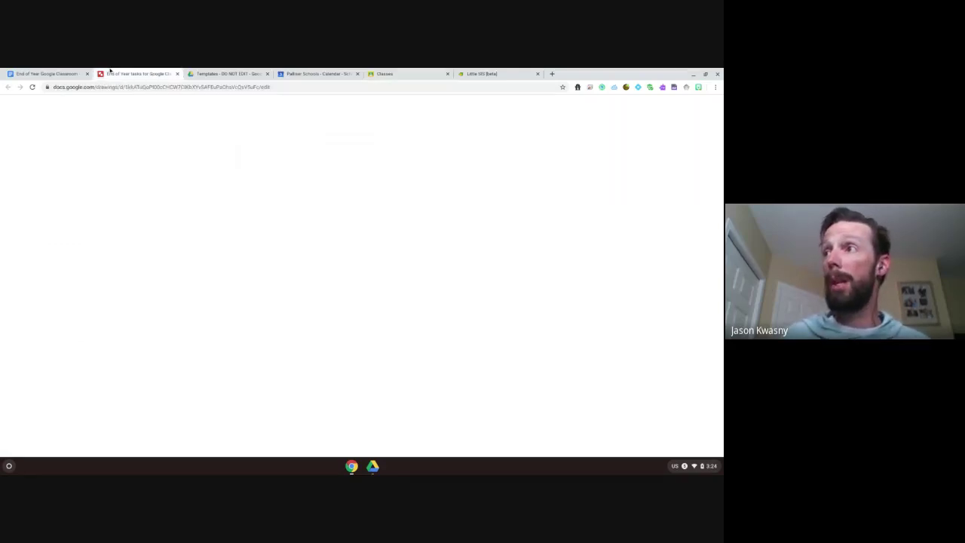
left_click(26, 72)
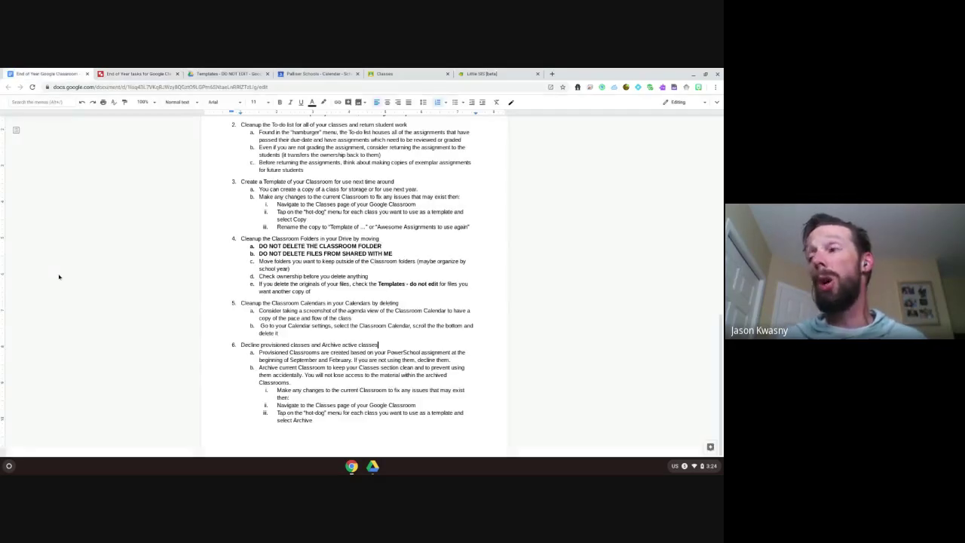